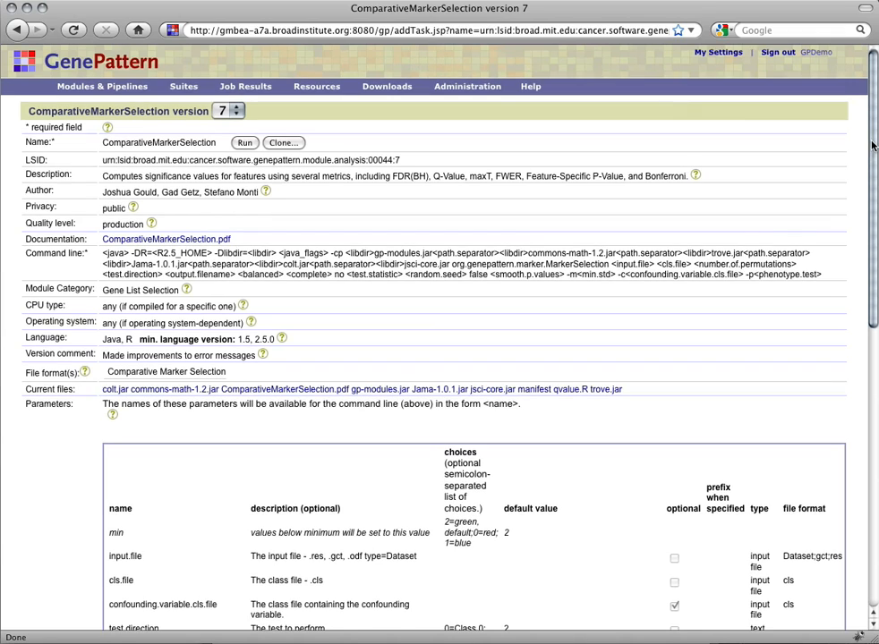
Step: Examine the full command line definition of the ComparativeMarkerSelection module
{"action": "mouse_move", "coordinate": [872, 143]}
{"action": "left_mouse_down"}
{"action": "mouse_move", "coordinate": [866, 374]}
{"action": "mouse_move", "coordinate": [874, 148]}
{"action": "left_mouse_up"}
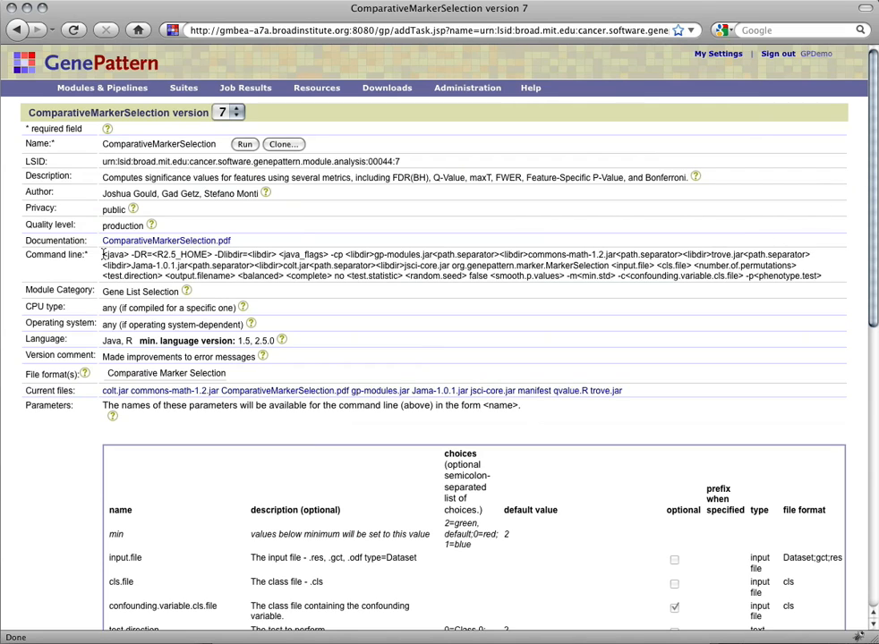
{"action": "left_click_drag", "start_coordinate": [111, 255], "coordinate": [829, 279]}
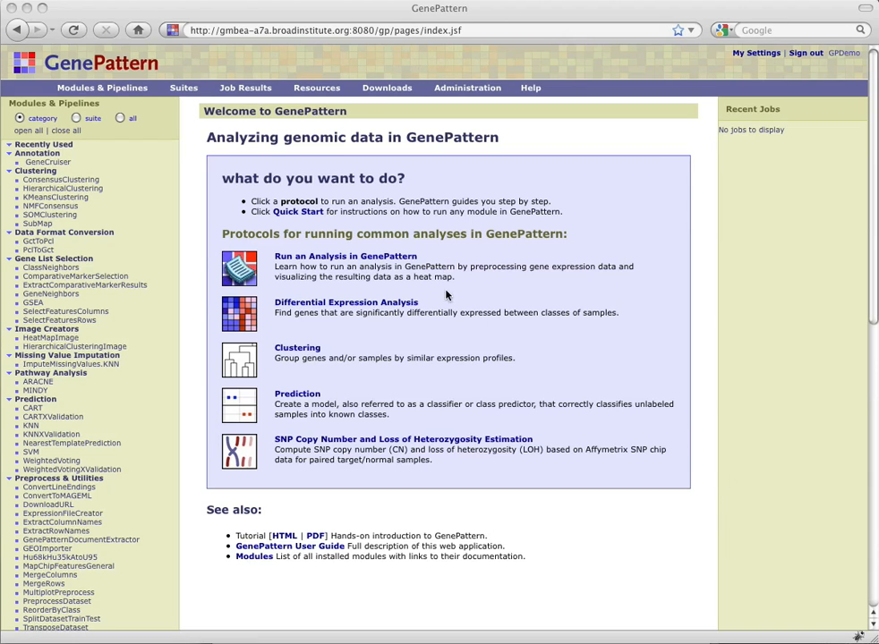
Step: Start creating a new module and consult the help entry for its Name field
{"action": "left_click", "coordinate": [134, 90]}
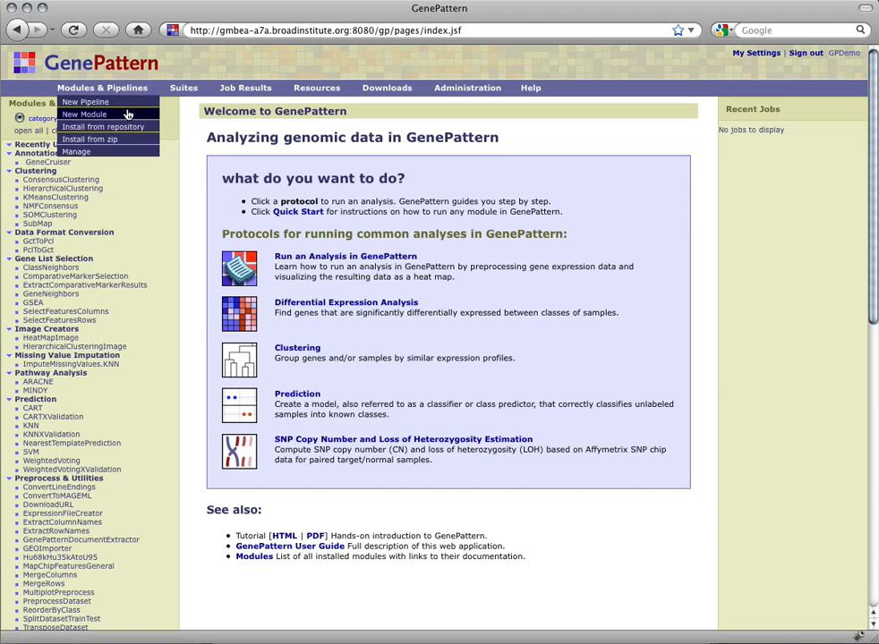
{"action": "left_click", "coordinate": [125, 114]}
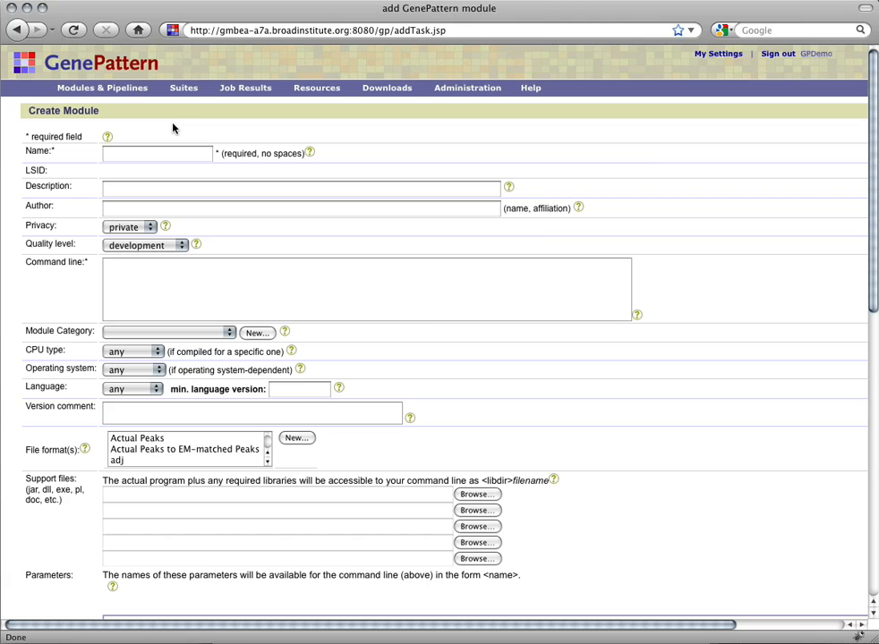
{"action": "left_click", "coordinate": [308, 154]}
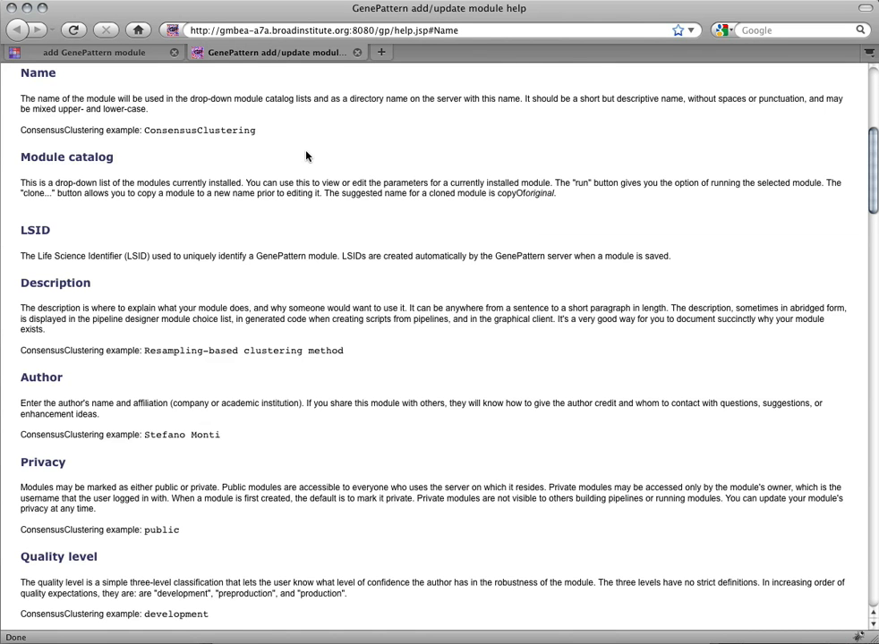
{"action": "key", "text": "super+w"}
Step: Name the module LogTransform and give it the description "Log transform a data (gct) file"
{"action": "left_click", "coordinate": [194, 154]}
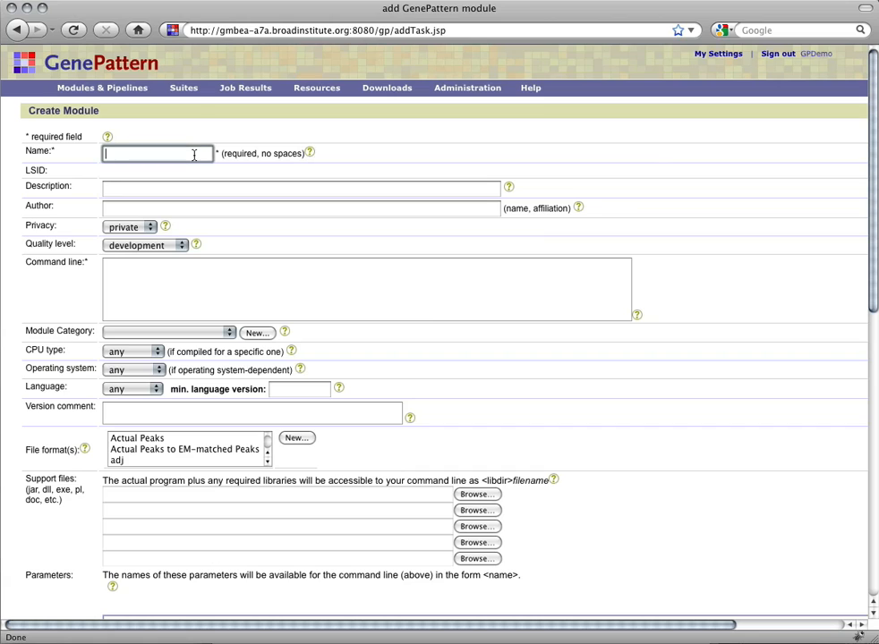
{"action": "type", "text": "LogTransform"}
{"action": "left_click", "coordinate": [183, 170]}
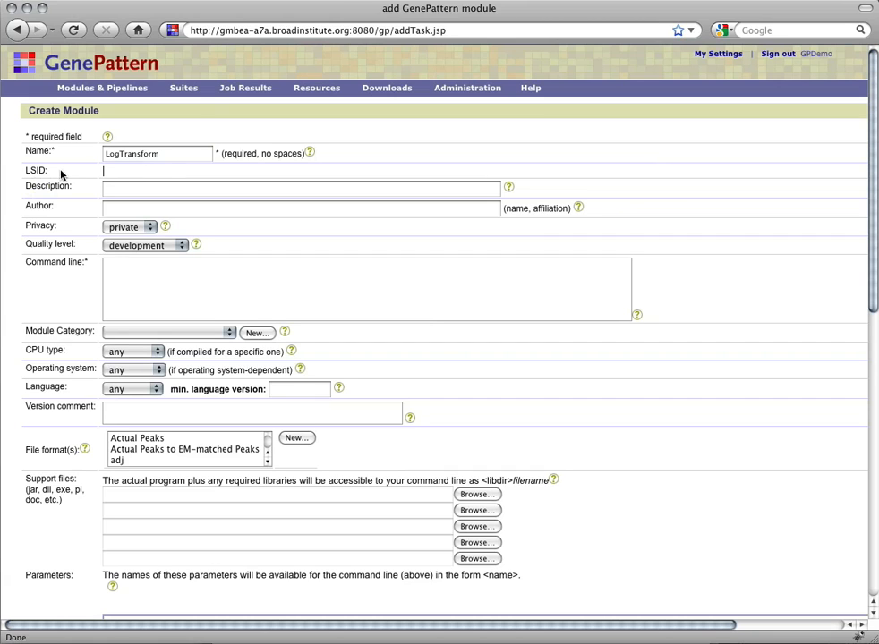
{"action": "left_click", "coordinate": [110, 188]}
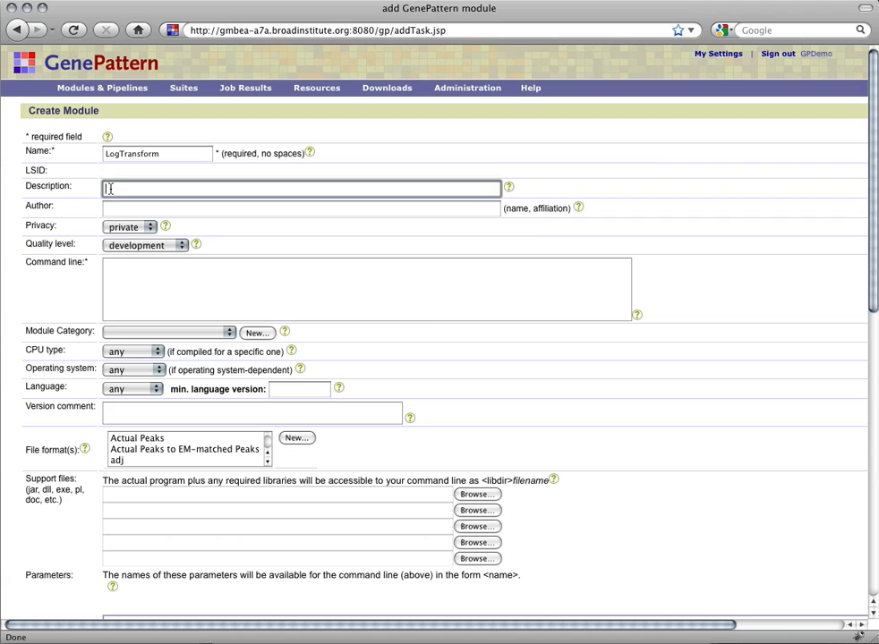
{"action": "type", "text": "Log transform a data (gct) file"}
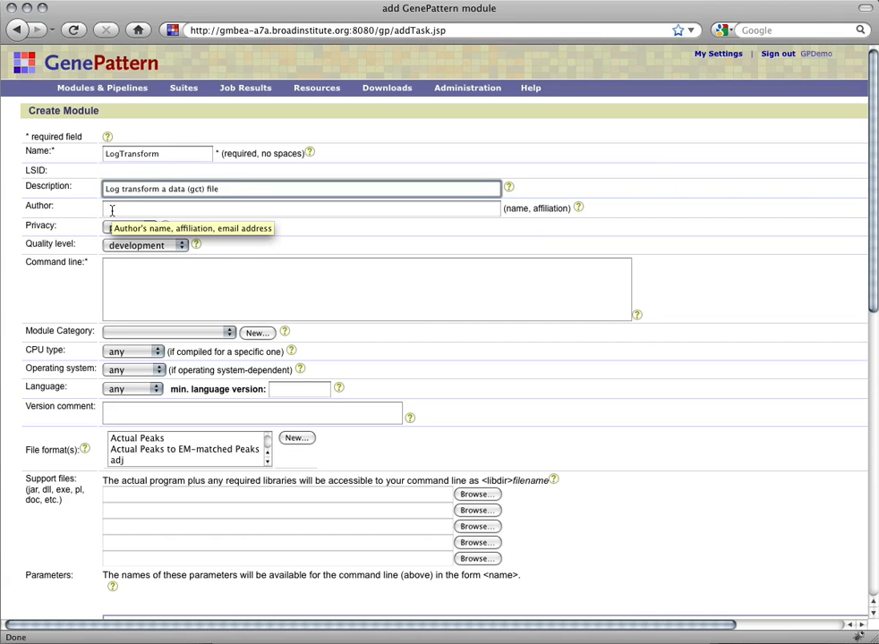
Step: Enter the author's full name with the affiliation Broad Institute
{"action": "left_click", "coordinate": [112, 209]}
{"action": "type", "text": "Joe "}
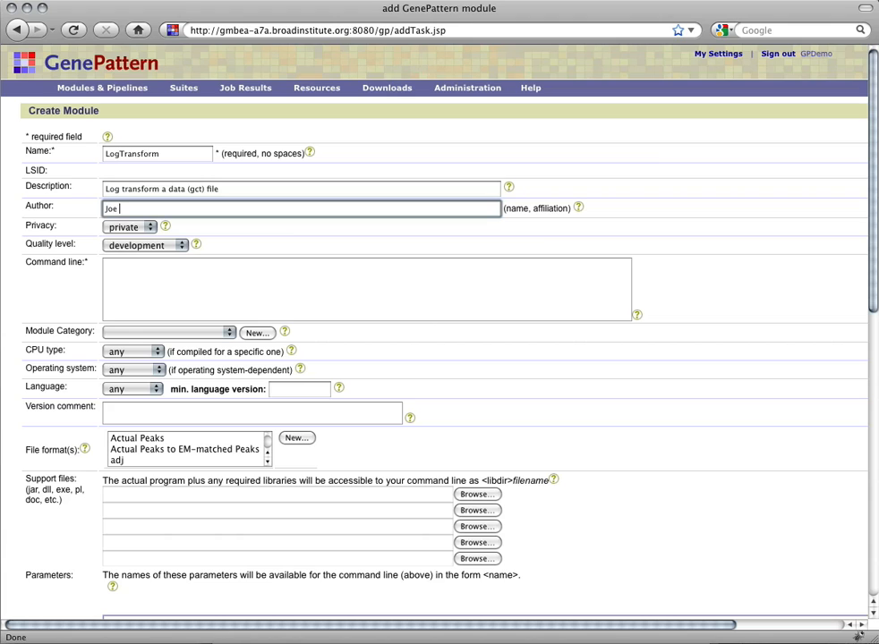
{"action": "type", "text": "Smith, Broad Institute"}
{"action": "left_click", "coordinate": [204, 234]}
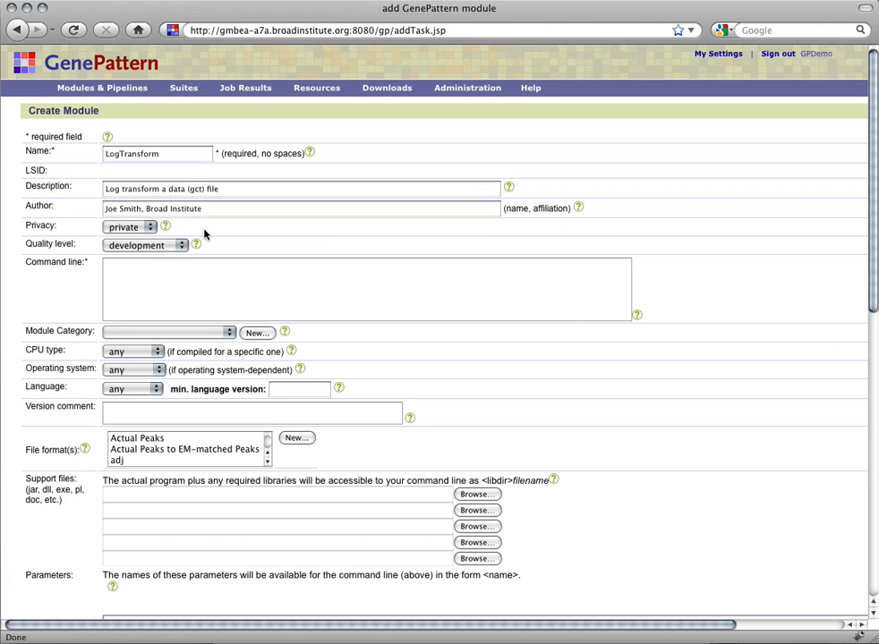
Step: Keep the module's privacy as private and set its quality level to preproduction
{"action": "left_click", "coordinate": [149, 228]}
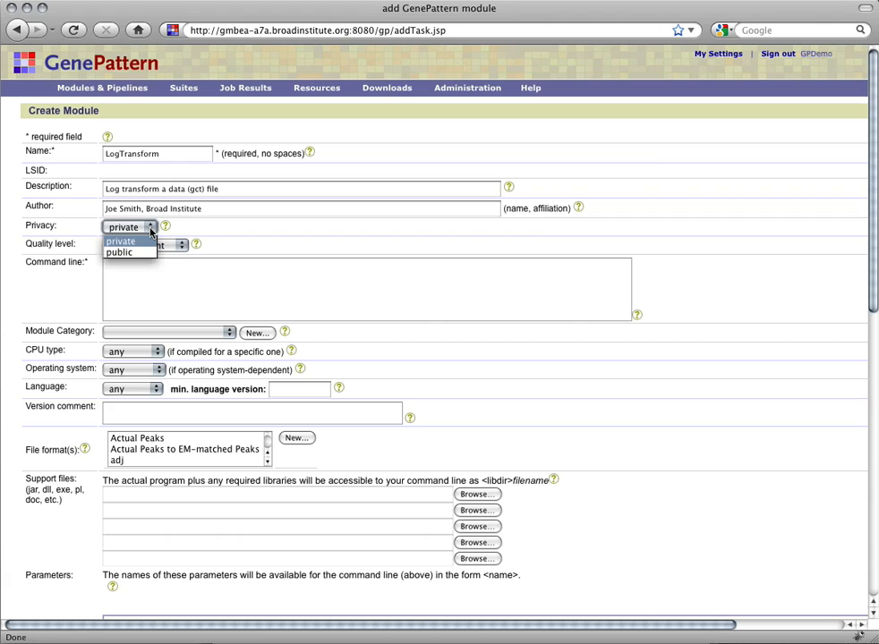
{"action": "left_click", "coordinate": [150, 230]}
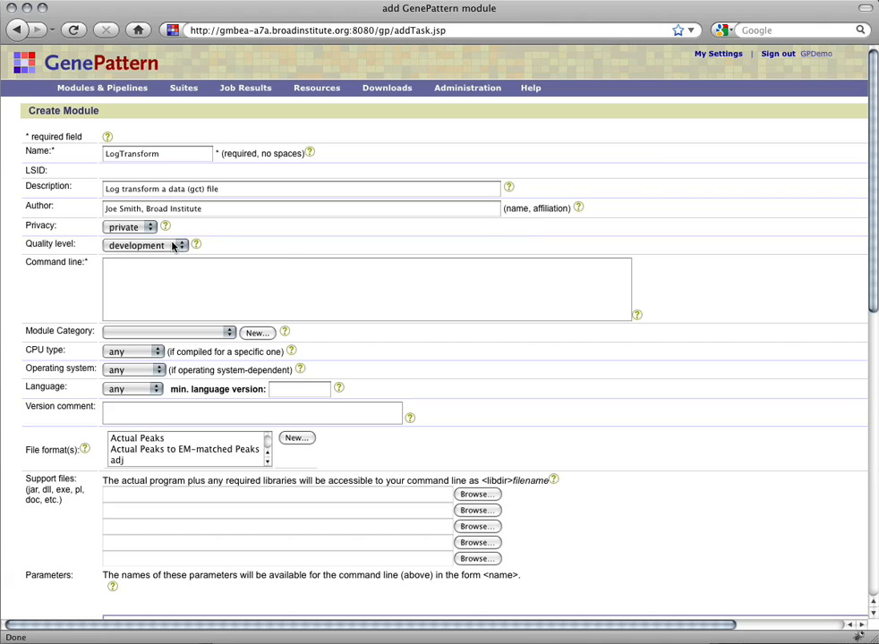
{"action": "left_click", "coordinate": [174, 247]}
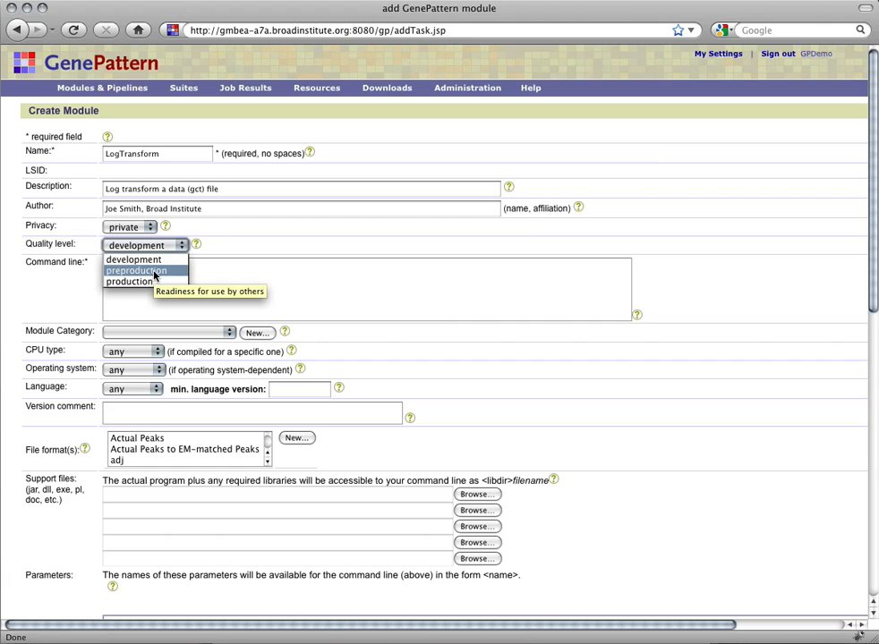
{"action": "left_click", "coordinate": [154, 271]}
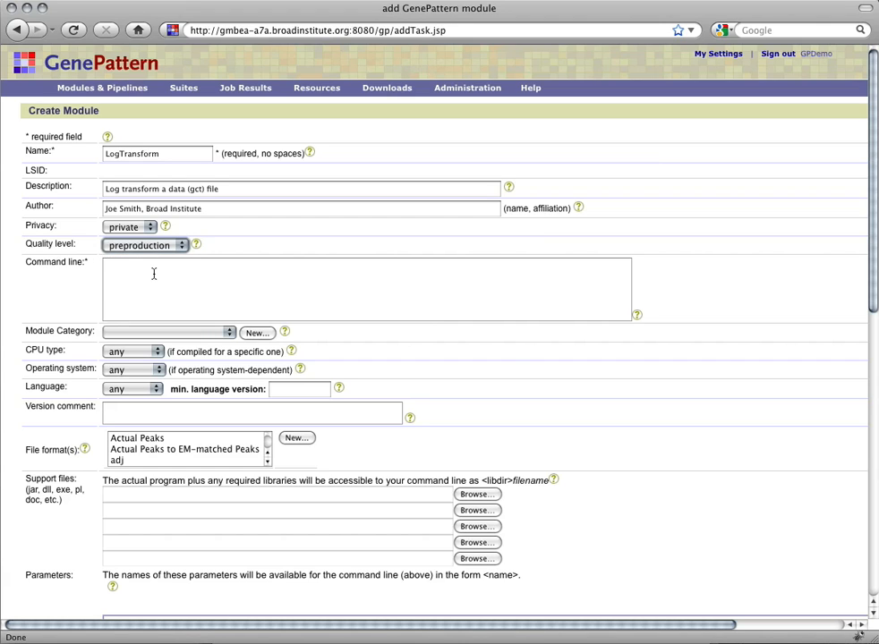
Step: Enter the module's command line as "<perl> <libdir>log_transform.pl -F <input.filename> -o <output.file>"
{"action": "left_click", "coordinate": [154, 274]}
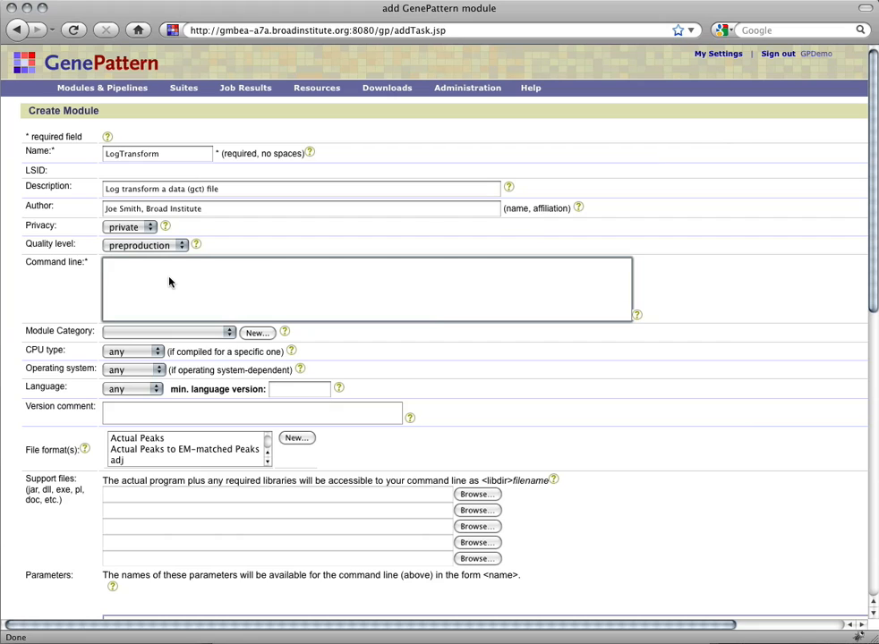
{"action": "type", "text": "<perl> <libdir>log_transform.pl -F <input.filename> -o <output.file>"}
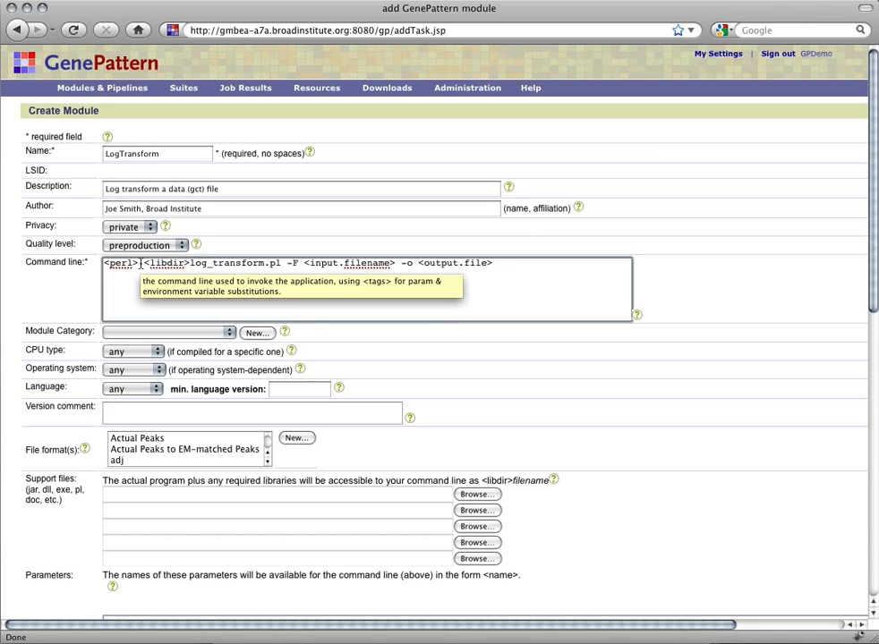
Step: Review the command line piece by piece: the Perl tag, library directory, script name, and the input and output arguments
{"action": "left_click_drag", "start_coordinate": [139, 262], "coordinate": [103, 265]}
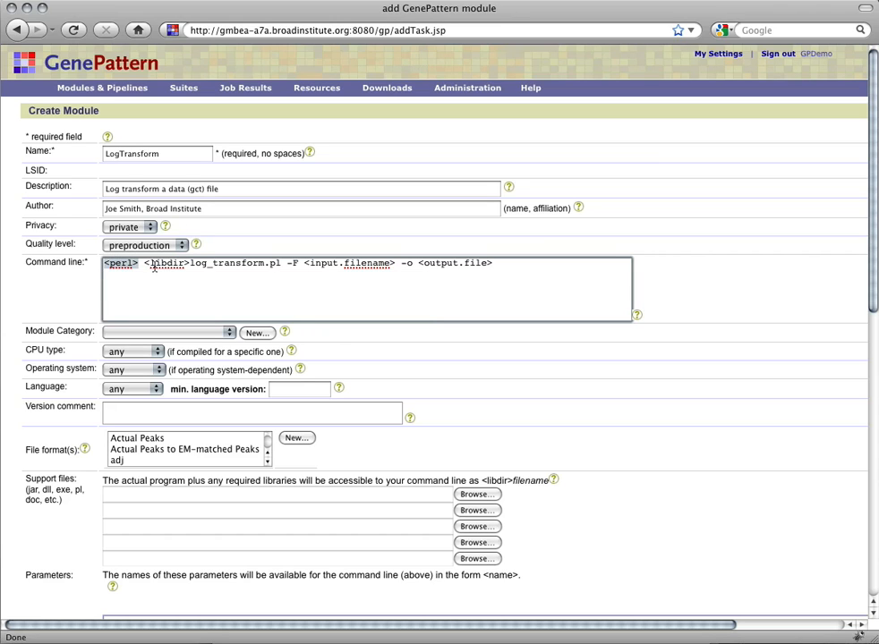
{"action": "left_click_drag", "start_coordinate": [144, 263], "coordinate": [189, 264]}
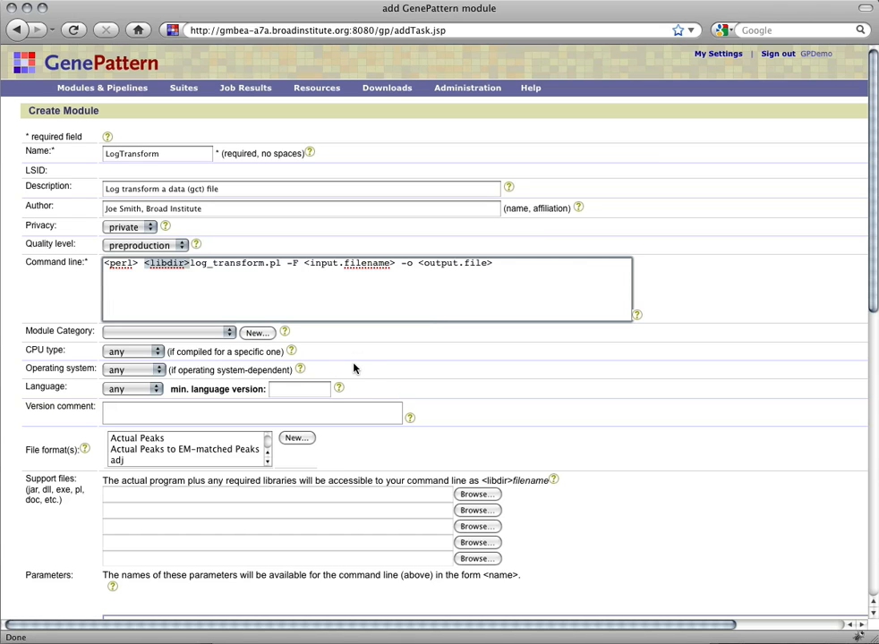
{"action": "left_click", "coordinate": [202, 284]}
{"action": "left_click_drag", "start_coordinate": [190, 265], "coordinate": [281, 269]}
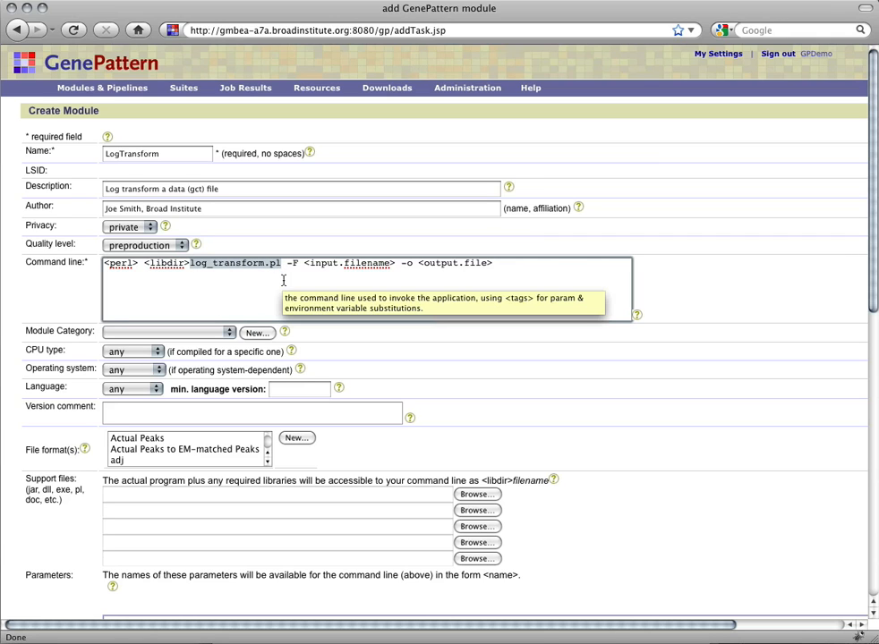
{"action": "left_click", "coordinate": [313, 265]}
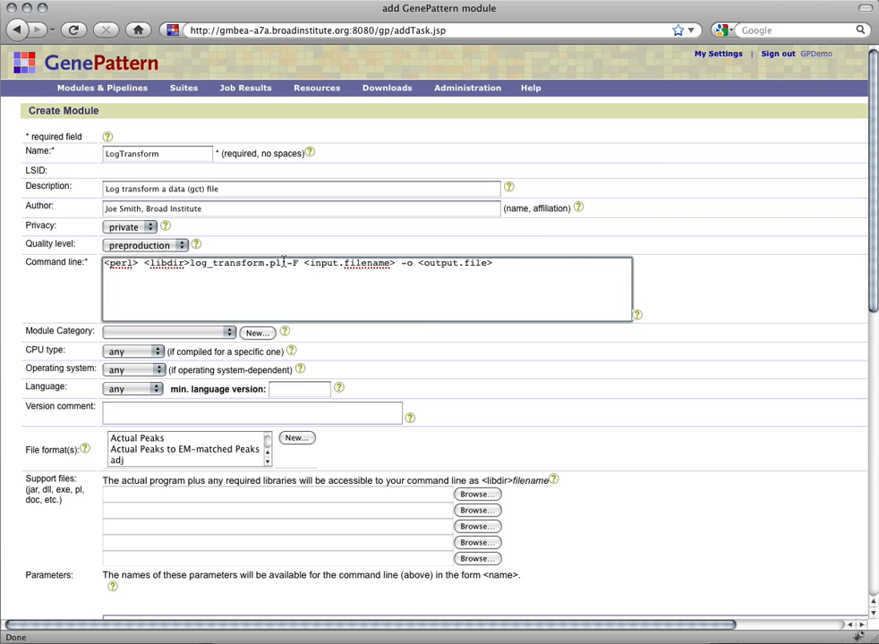
{"action": "left_click_drag", "start_coordinate": [286, 263], "coordinate": [493, 265]}
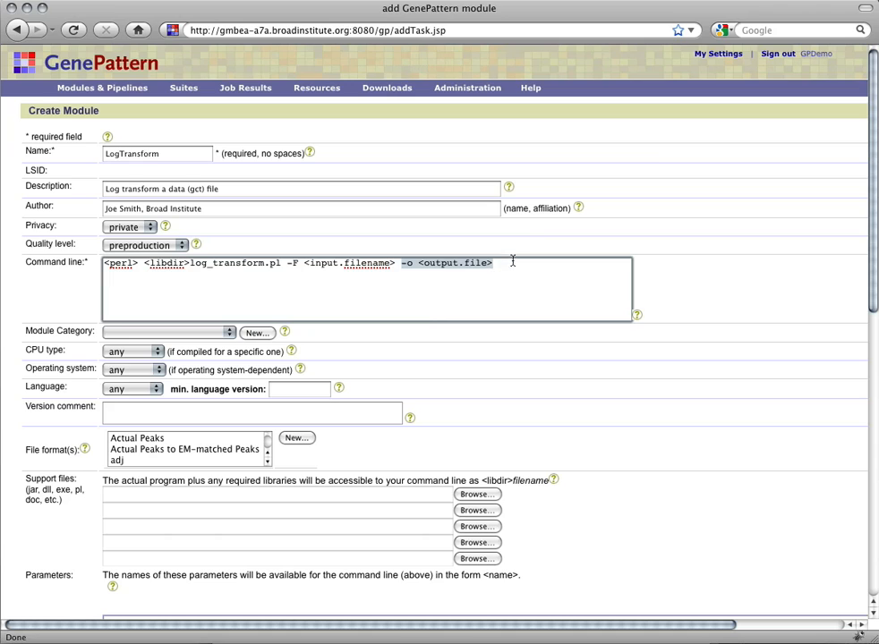
{"action": "left_click", "coordinate": [517, 249]}
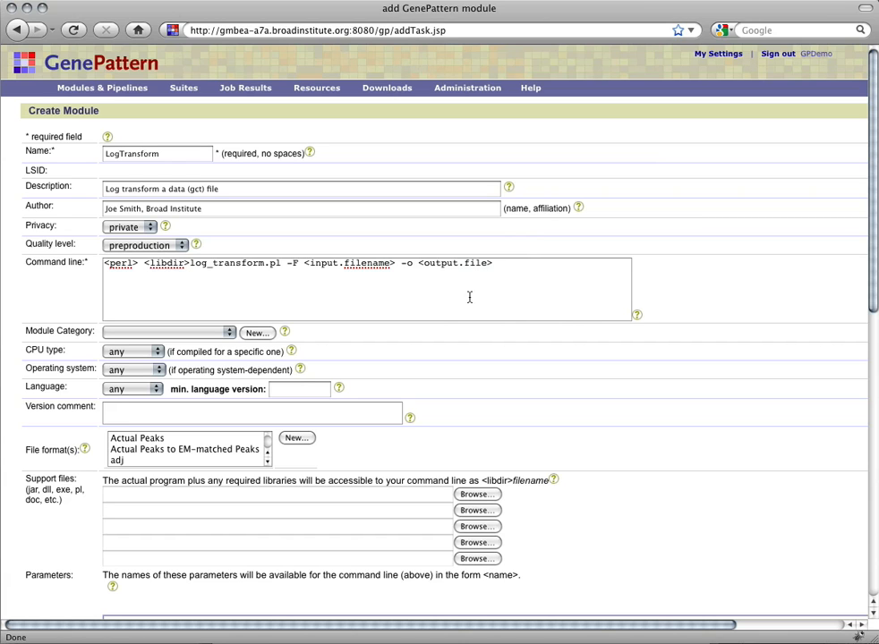
Step: Assign the module to the Preprocess & Utilities category and set its language to Perl
{"action": "left_click", "coordinate": [230, 337]}
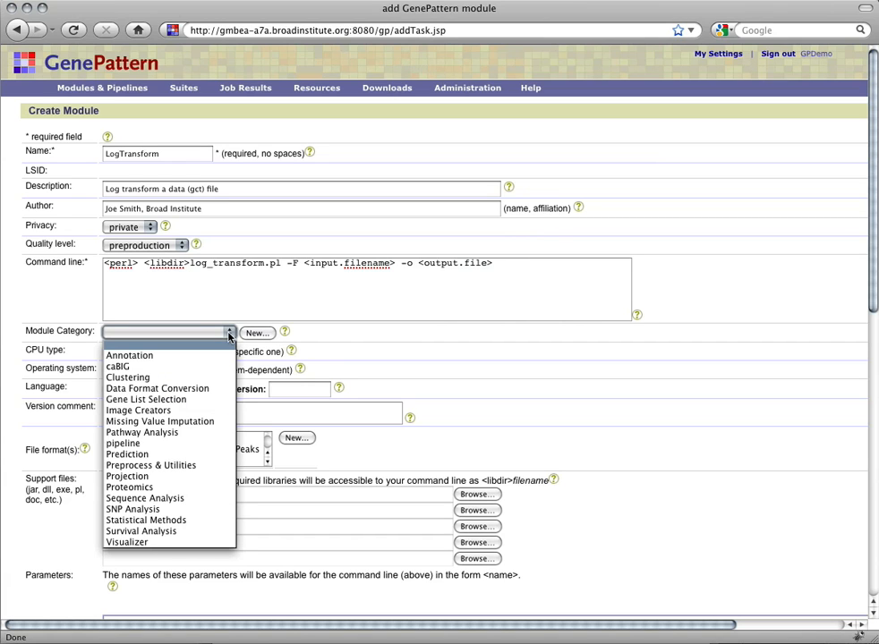
{"action": "left_click", "coordinate": [195, 465]}
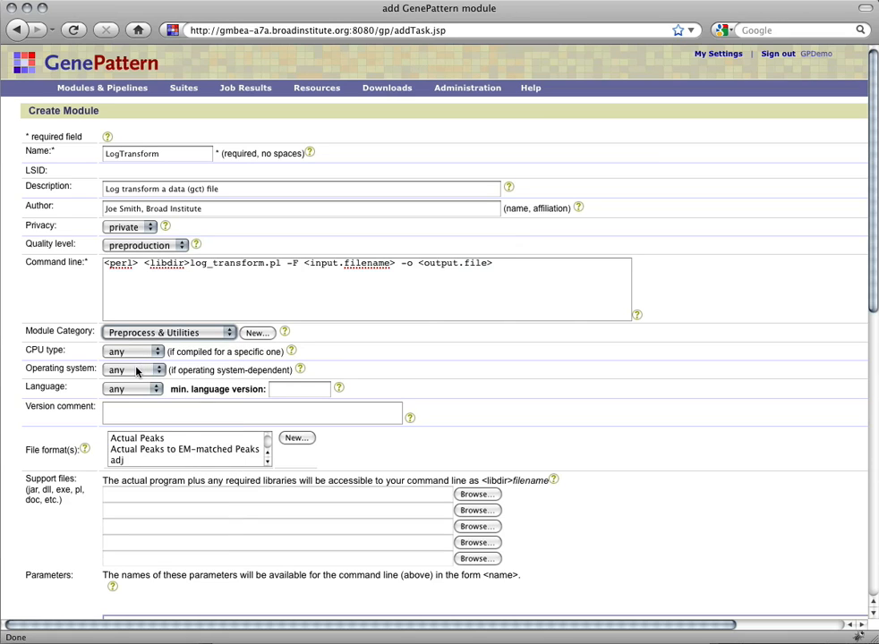
{"action": "left_click", "coordinate": [114, 388]}
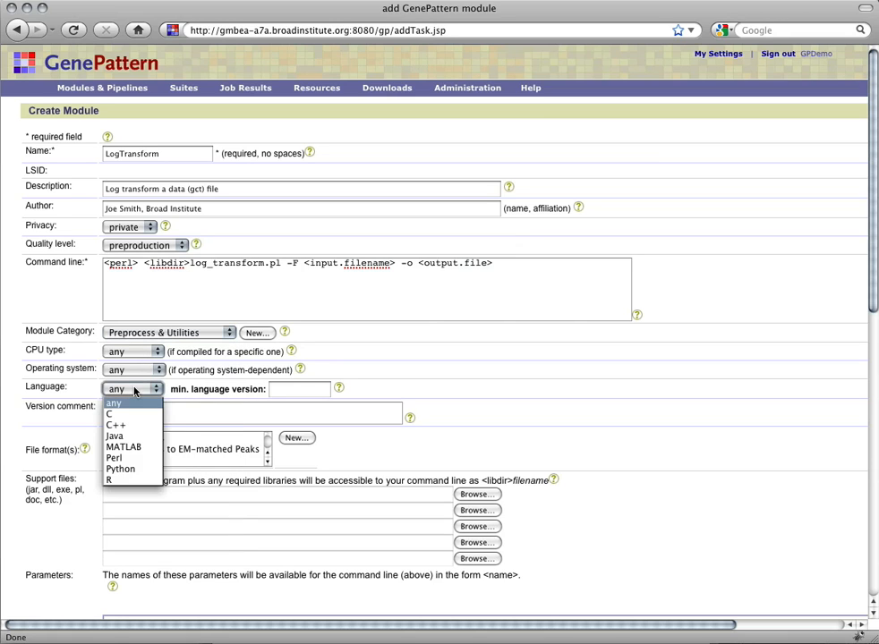
{"action": "left_click", "coordinate": [121, 457]}
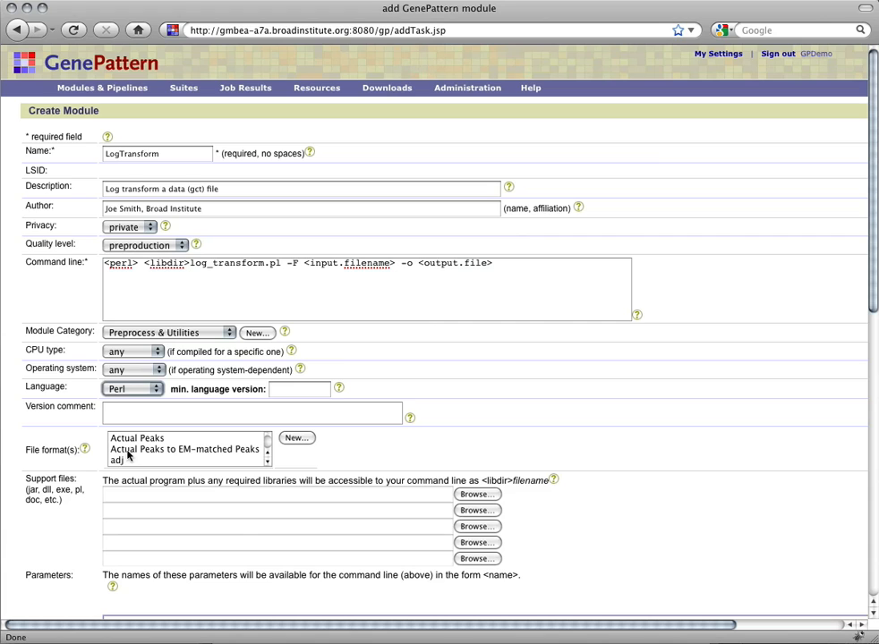
Step: Enter the version comment "first version" and choose gct as the module's file format
{"action": "left_click", "coordinate": [132, 415]}
{"action": "type", "text": "f"}
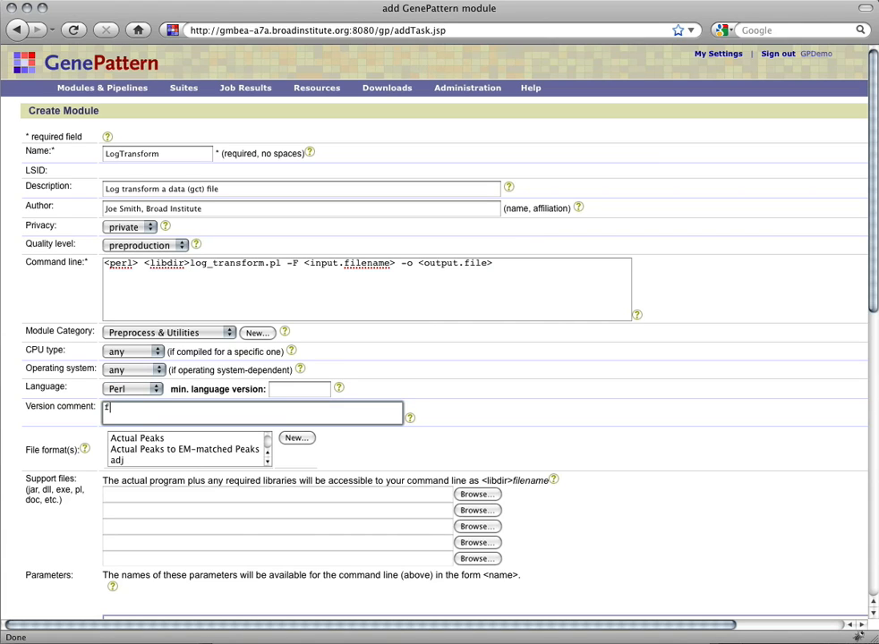
{"action": "type", "text": "irst version"}
{"action": "left_click", "coordinate": [140, 439]}
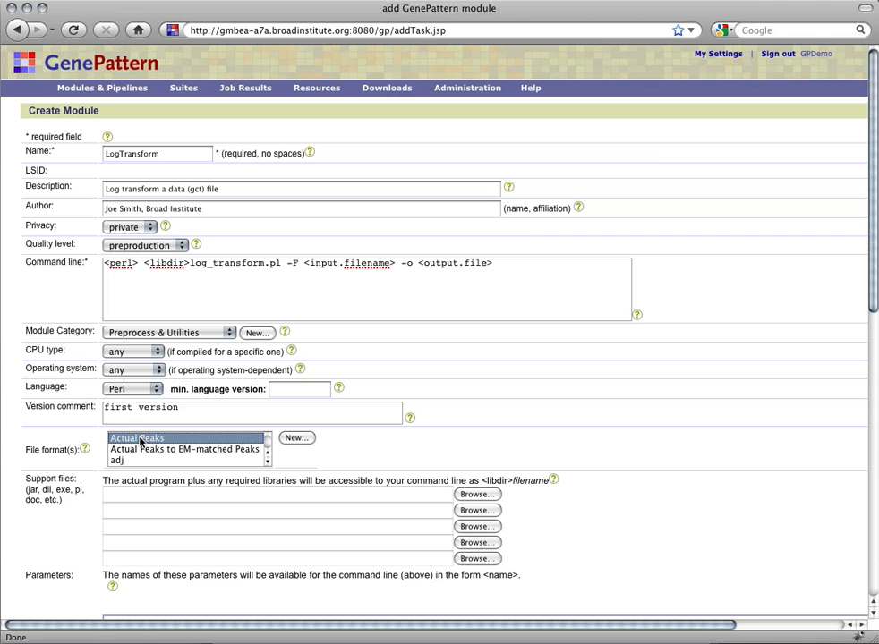
{"action": "type", "text": "gct"}
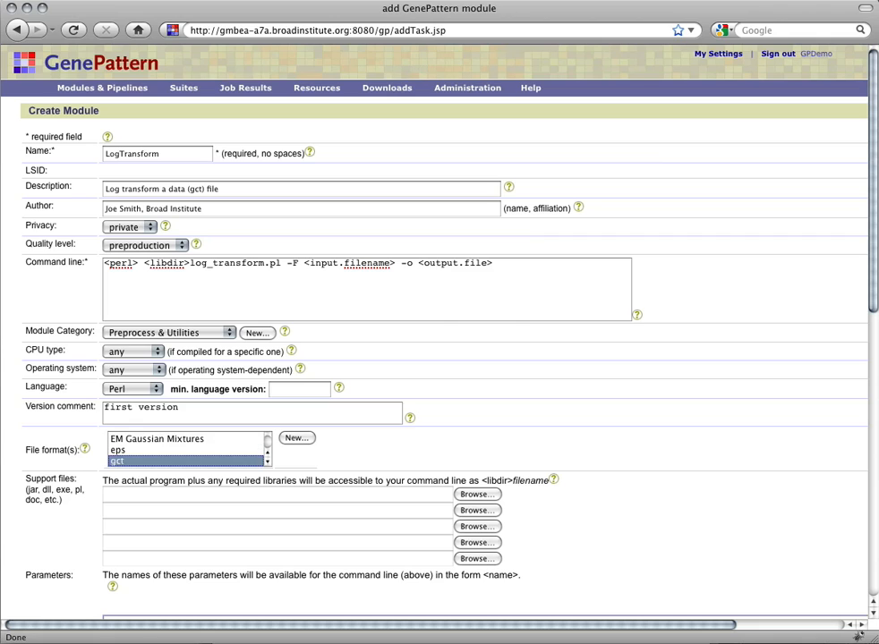
{"action": "left_click", "coordinate": [309, 460]}
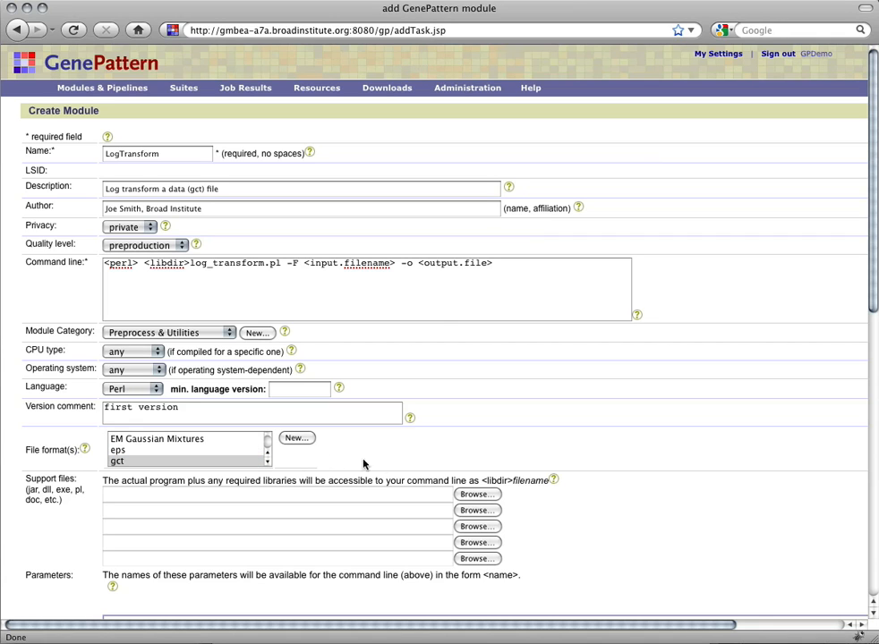
Step: Add log_transform.pl from the log_transform folder on the Desktop as the first support file
{"action": "left_click", "coordinate": [481, 494]}
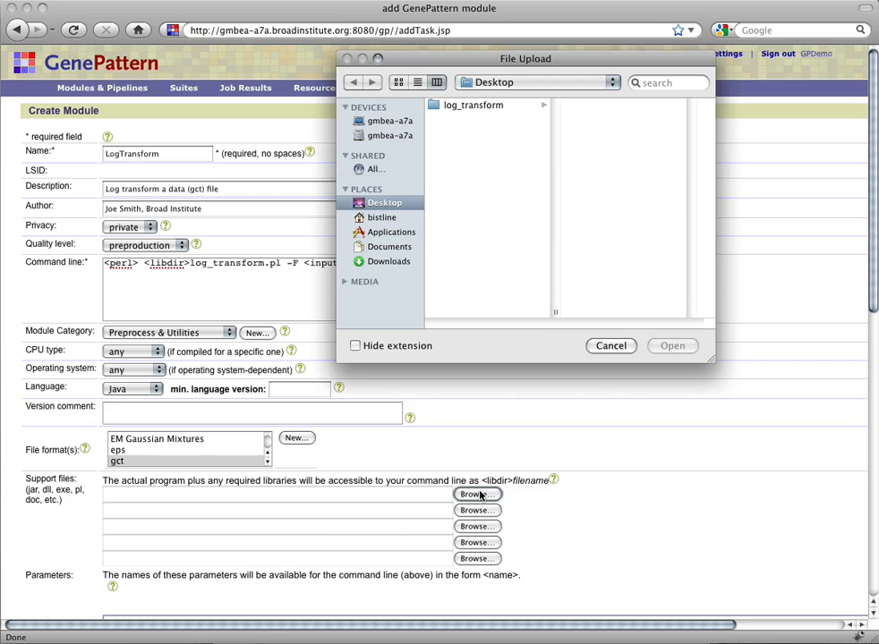
{"action": "left_click", "coordinate": [468, 106]}
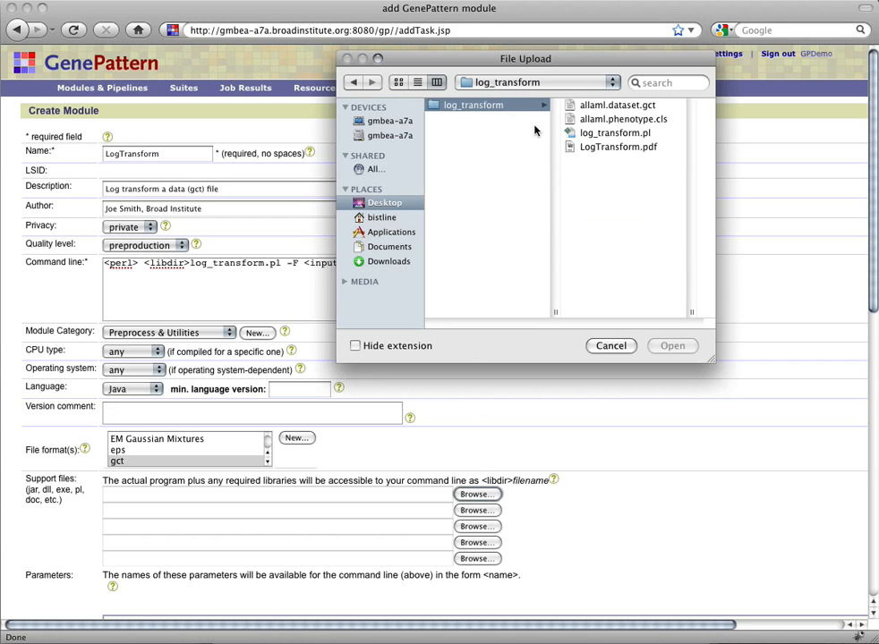
{"action": "left_click", "coordinate": [586, 133]}
{"action": "left_click", "coordinate": [671, 346]}
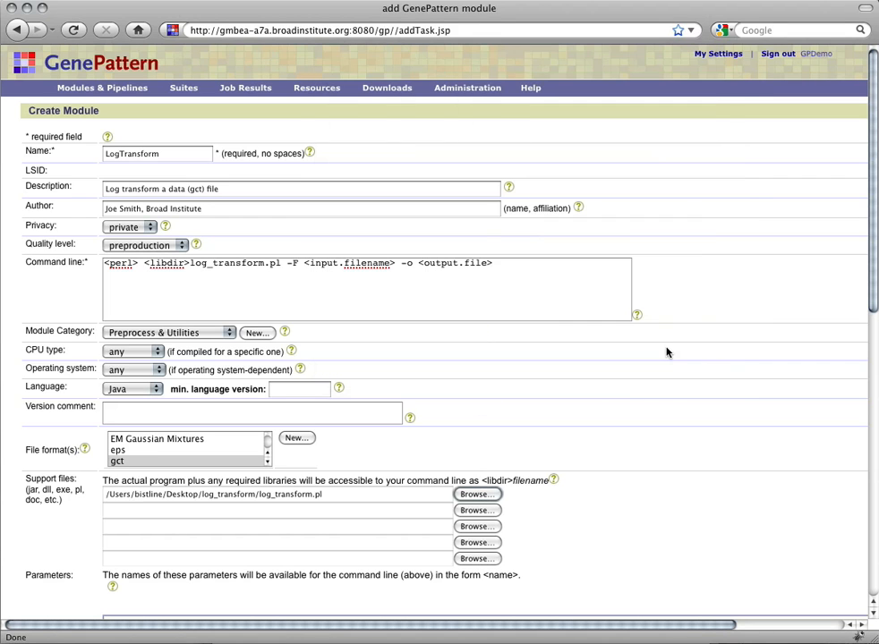
Step: Add LogTransform.pdf from the log_transform folder as the second support file
{"action": "left_click", "coordinate": [484, 509]}
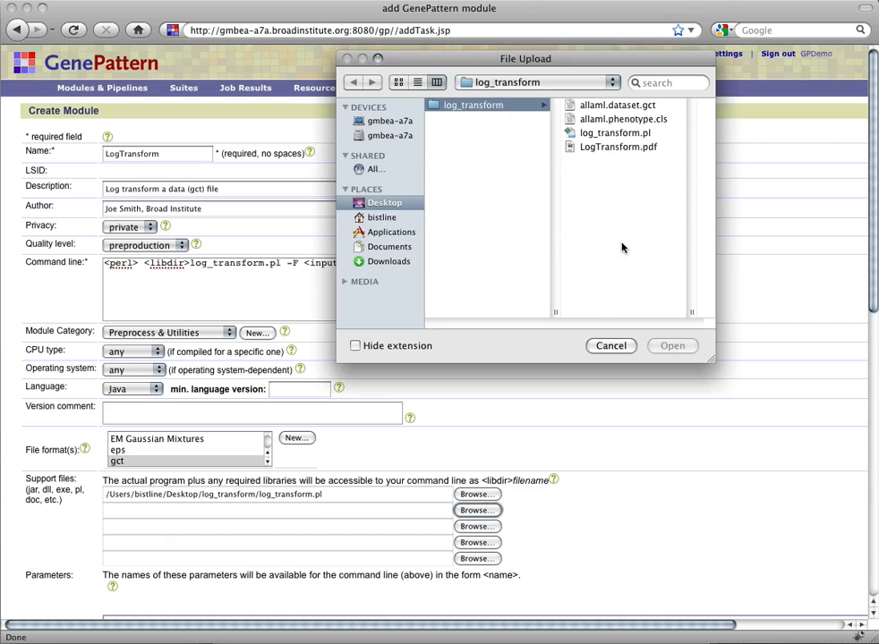
{"action": "left_click", "coordinate": [750, 146]}
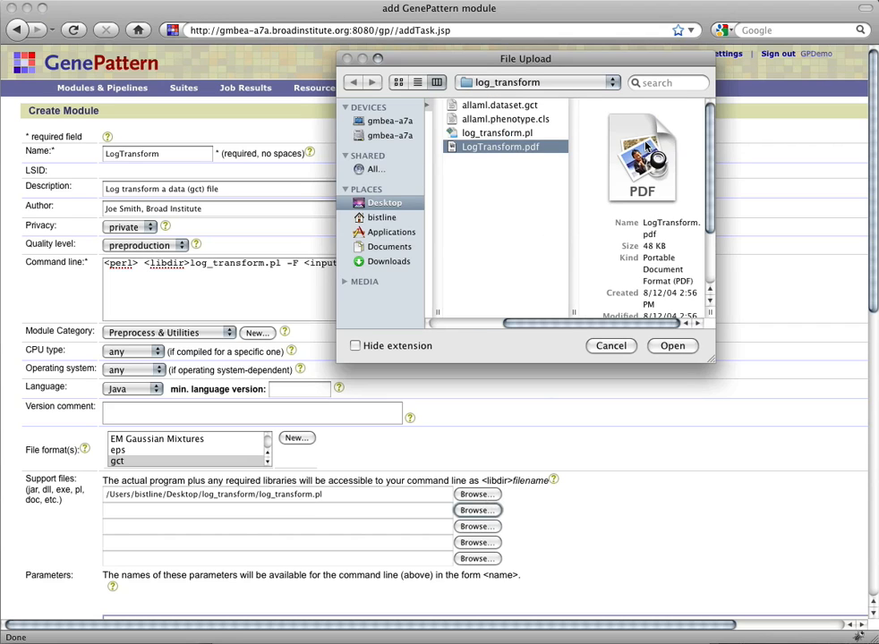
{"action": "left_click", "coordinate": [671, 345]}
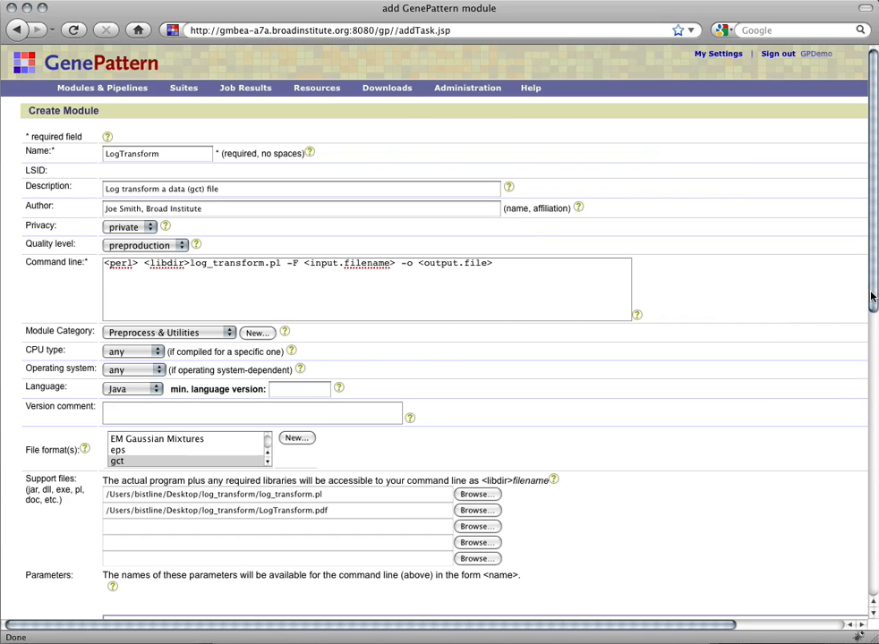
Step: Define the first module parameter as input.filename with the description "Name of input file"
{"action": "left_click_drag", "start_coordinate": [869, 298], "coordinate": [839, 548]}
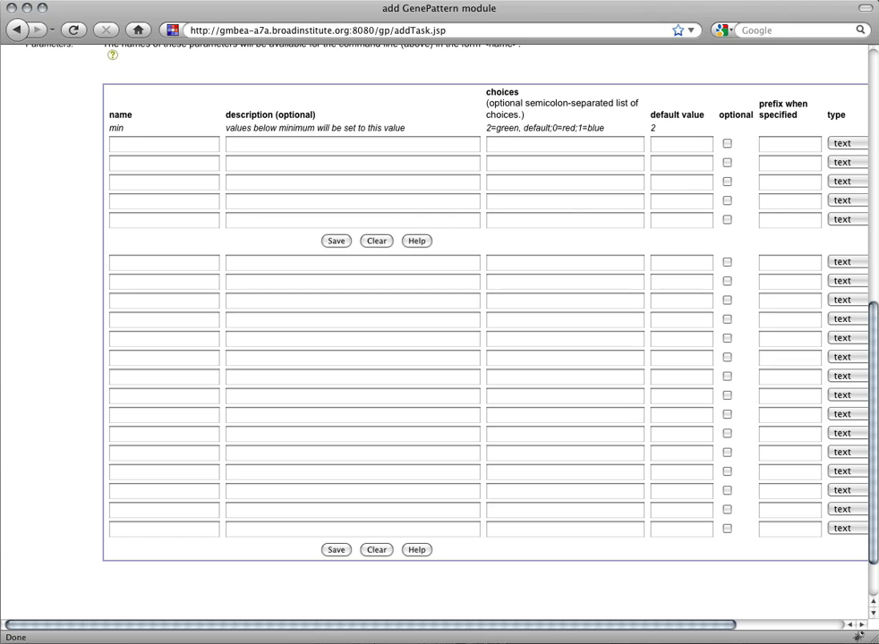
{"action": "left_click", "coordinate": [156, 146]}
{"action": "type", "text": "in"}
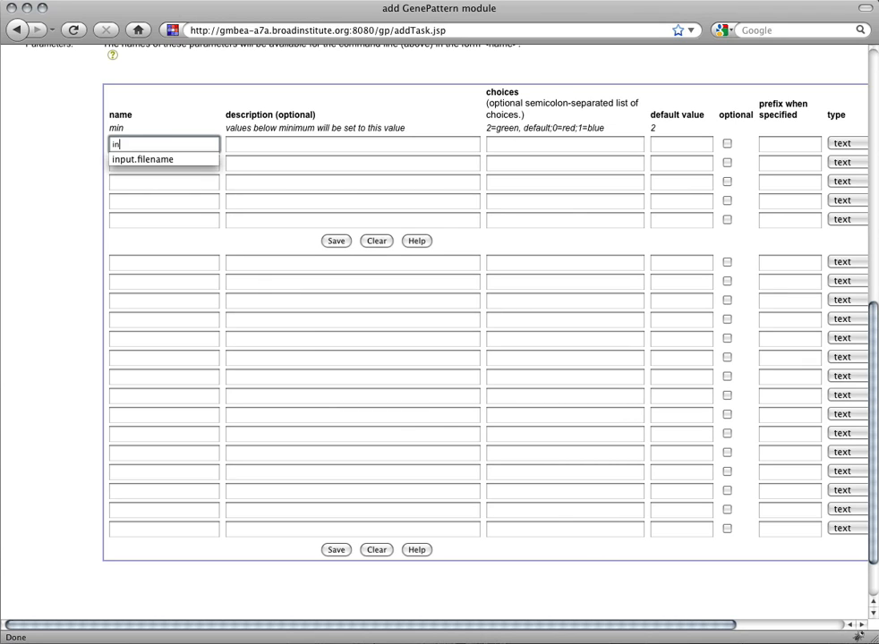
{"action": "key", "text": "Return"}
{"action": "key", "text": "Tab"}
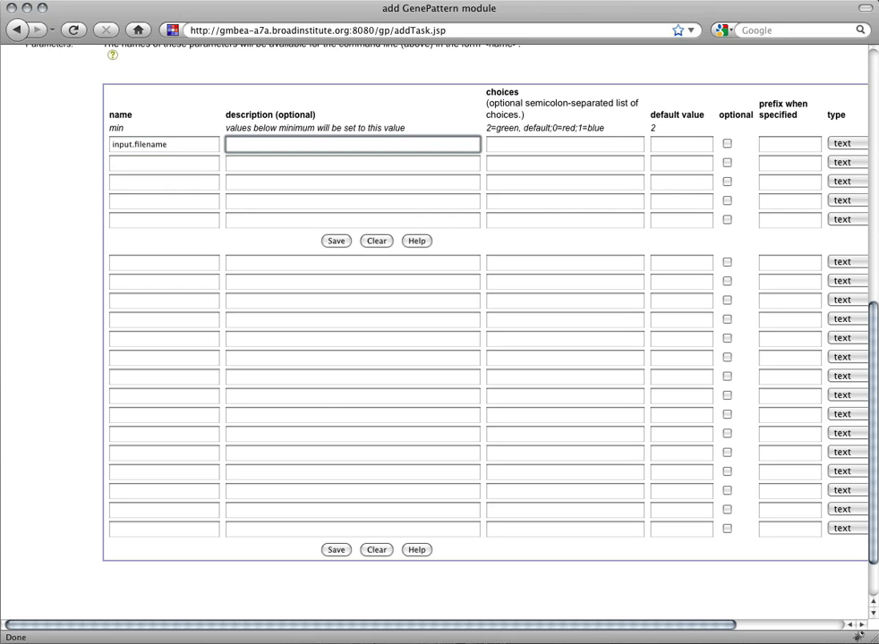
{"action": "type", "text": "N"}
{"action": "key", "text": "Down"}
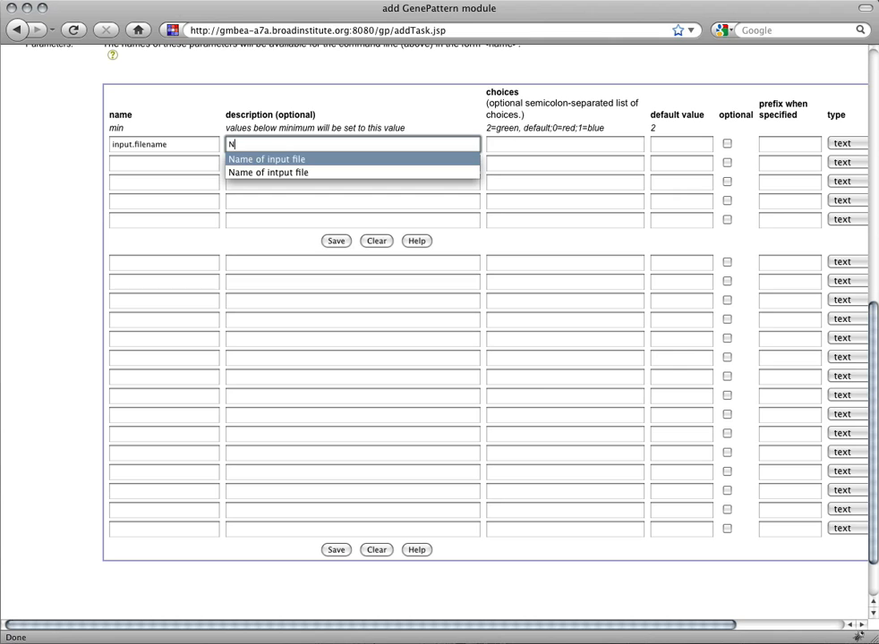
{"action": "key", "text": "Return"}
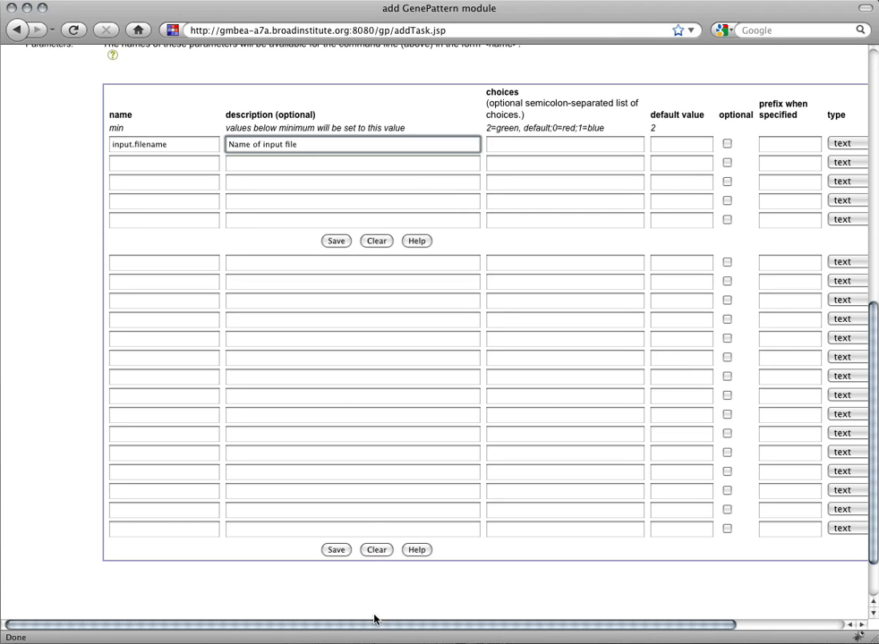
Step: Set the input.filename parameter's type to input file and its file format to gct
{"action": "left_click_drag", "start_coordinate": [374, 619], "coordinate": [598, 628]}
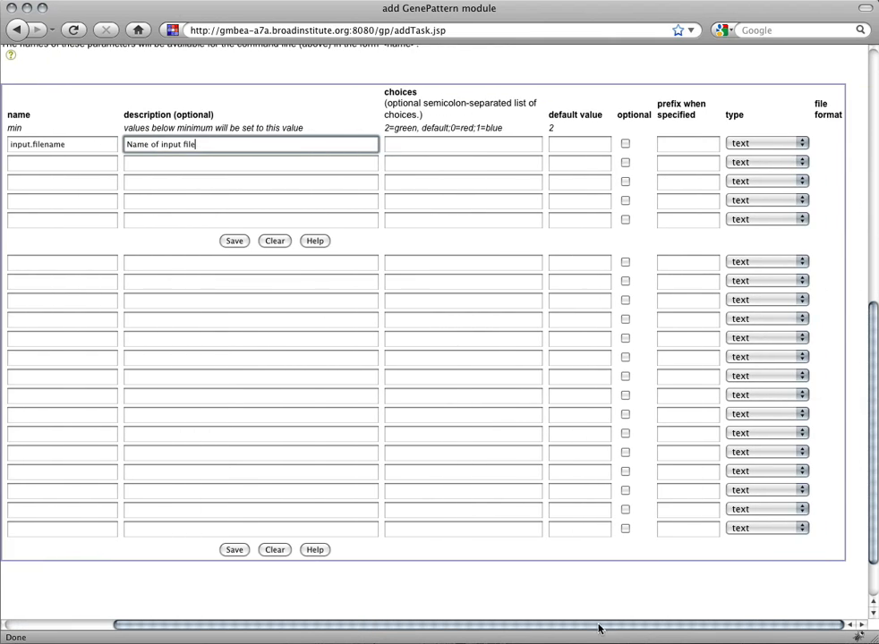
{"action": "left_click", "coordinate": [768, 144]}
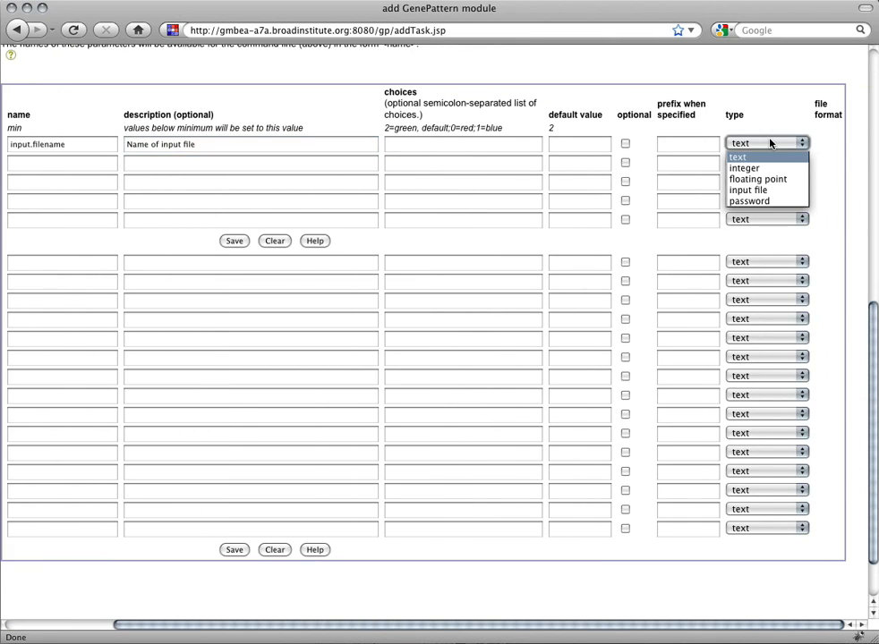
{"action": "left_click", "coordinate": [759, 190]}
{"action": "left_click", "coordinate": [829, 145]}
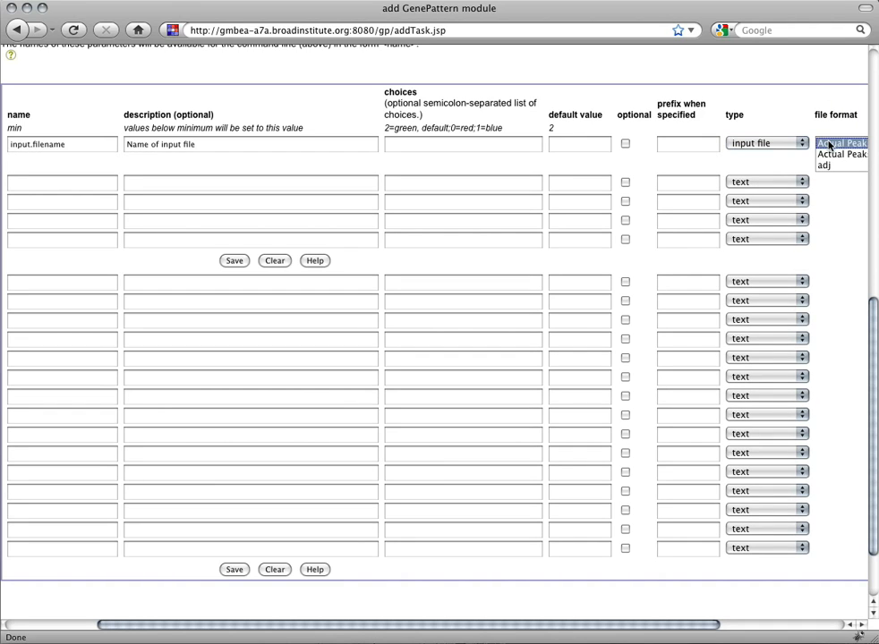
{"action": "key", "text": "g"}
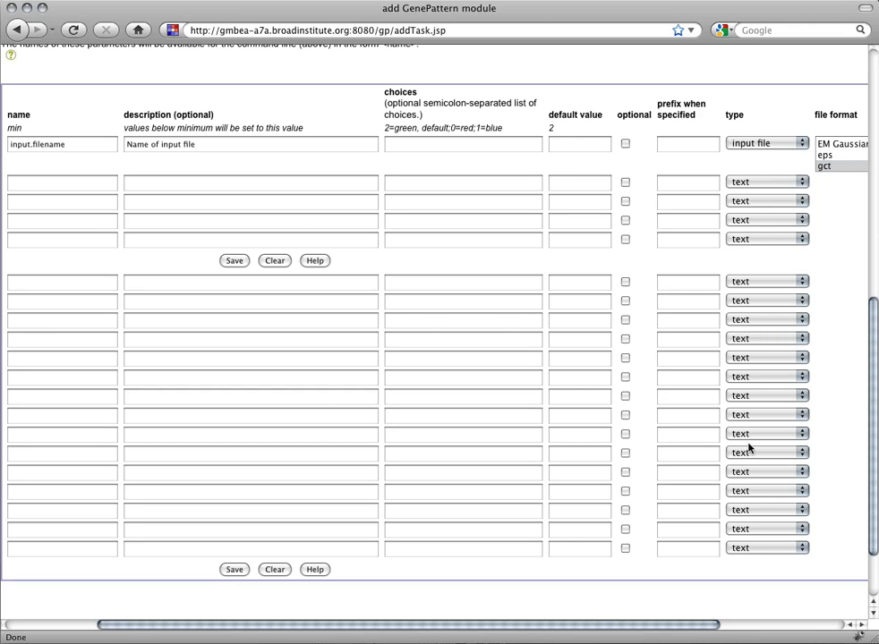
Step: Define the second module parameter as output.file with the description "Name of output file"
{"action": "left_click_drag", "start_coordinate": [642, 623], "coordinate": [460, 623]}
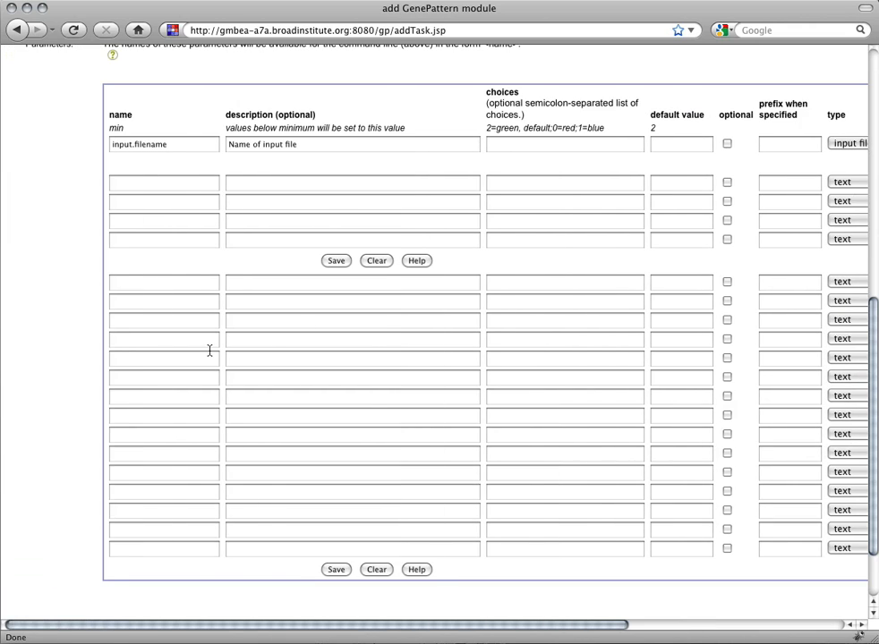
{"action": "left_click", "coordinate": [135, 183]}
{"action": "type", "text": "o"}
{"action": "key", "text": "Down"}
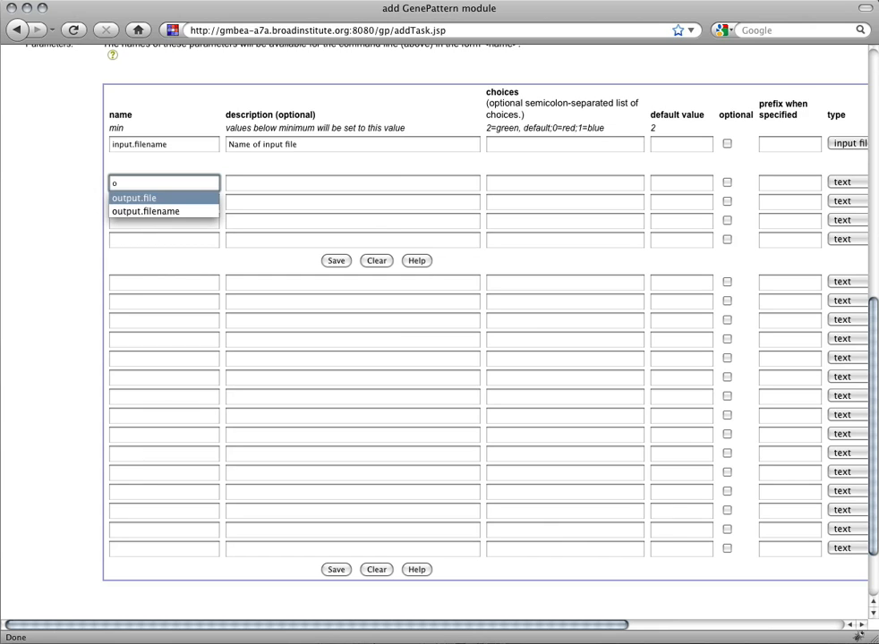
{"action": "key", "text": "Return"}
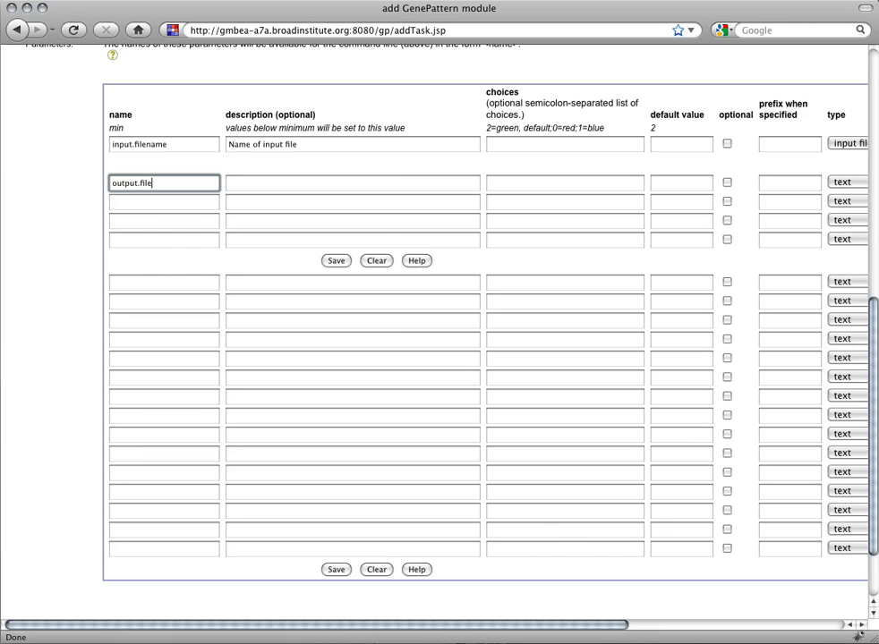
{"action": "left_click", "coordinate": [248, 184]}
{"action": "type", "text": "N"}
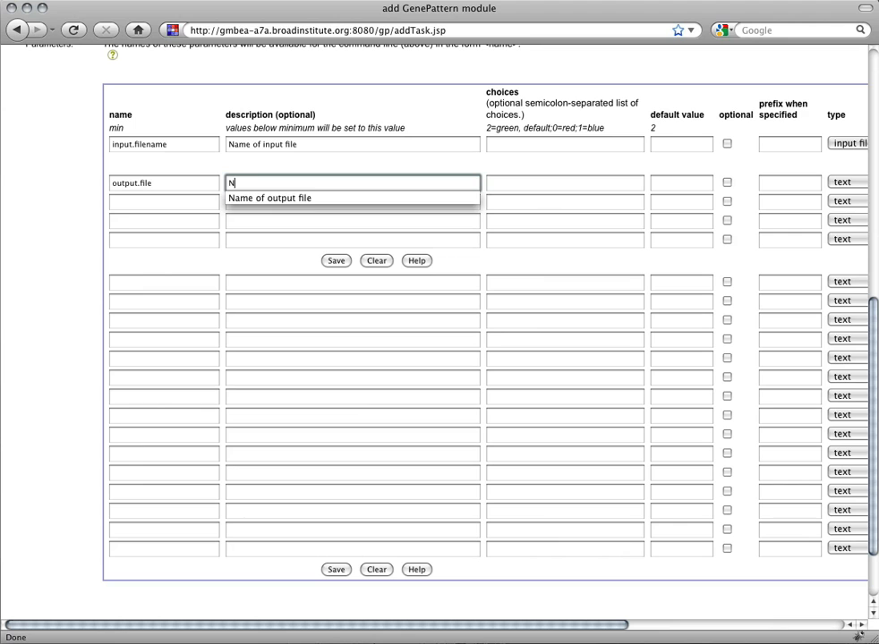
{"action": "key", "text": "Down"}
{"action": "key", "text": "Return"}
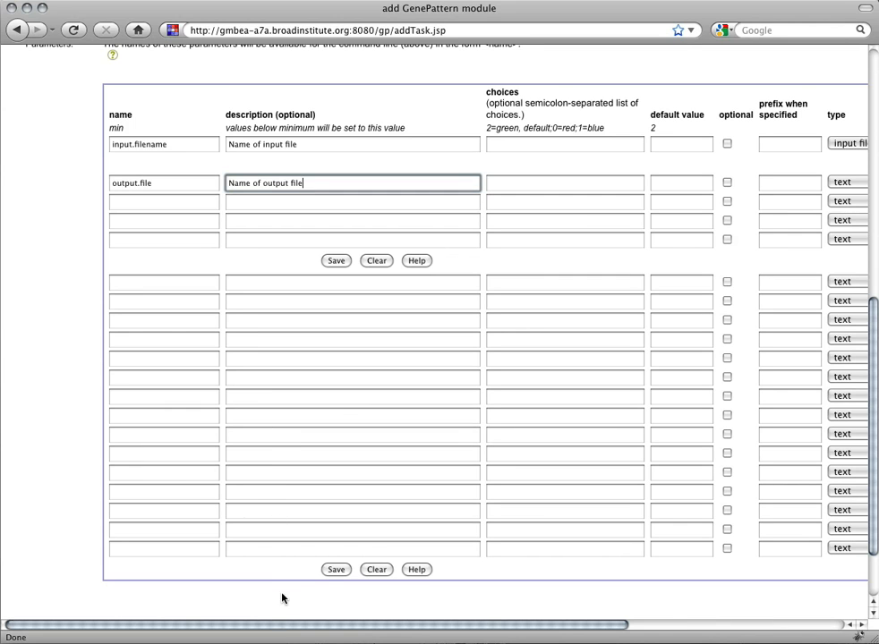
Step: Choose text as the output.file parameter's type and save the module
{"action": "left_click_drag", "start_coordinate": [273, 628], "coordinate": [471, 628]}
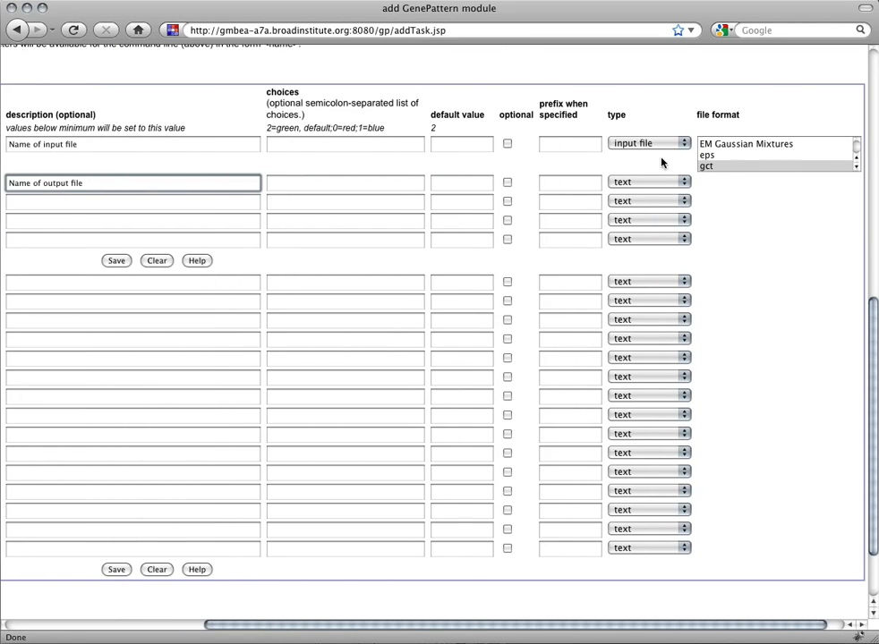
{"action": "left_click", "coordinate": [651, 183]}
{"action": "left_click", "coordinate": [627, 197]}
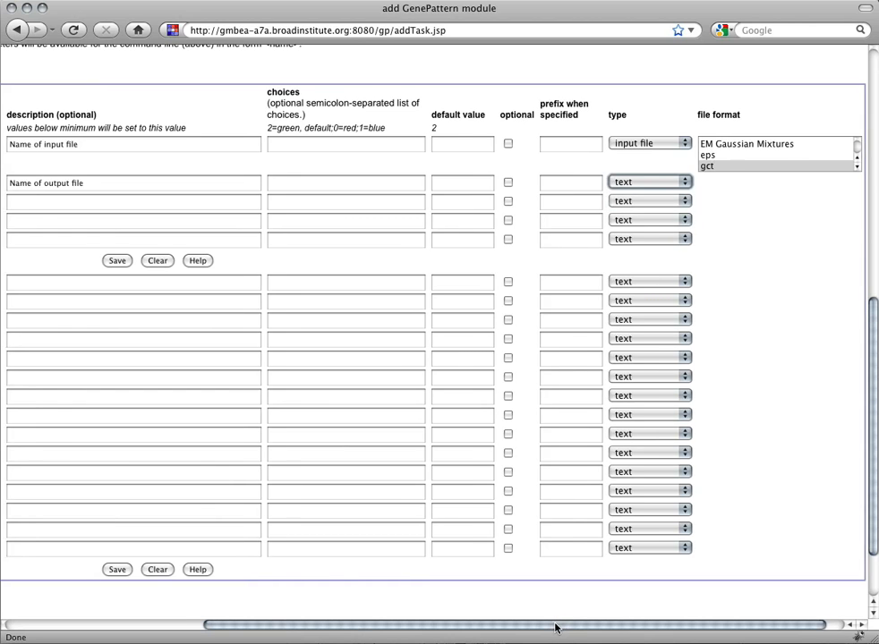
{"action": "left_click_drag", "start_coordinate": [559, 627], "coordinate": [300, 623]}
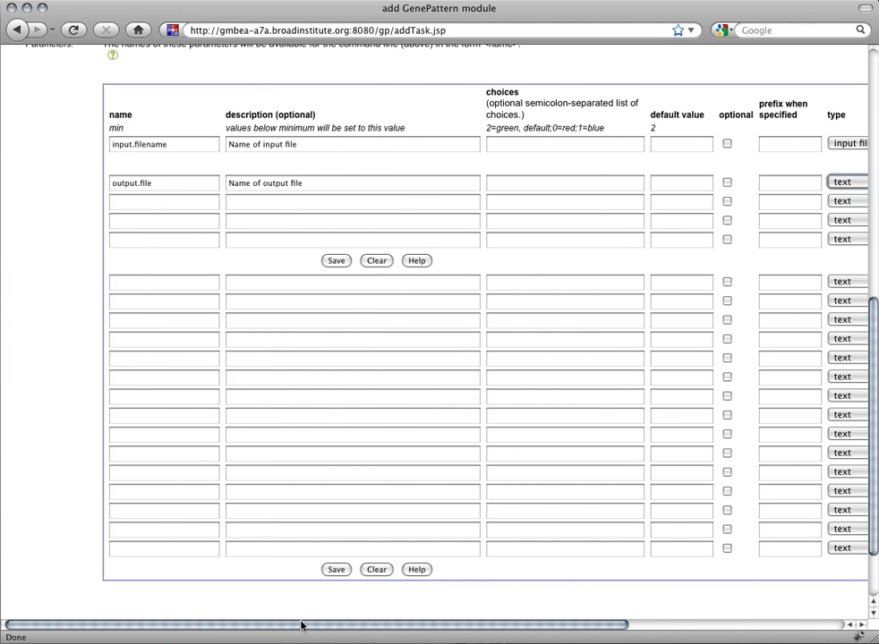
{"action": "left_click", "coordinate": [337, 570]}
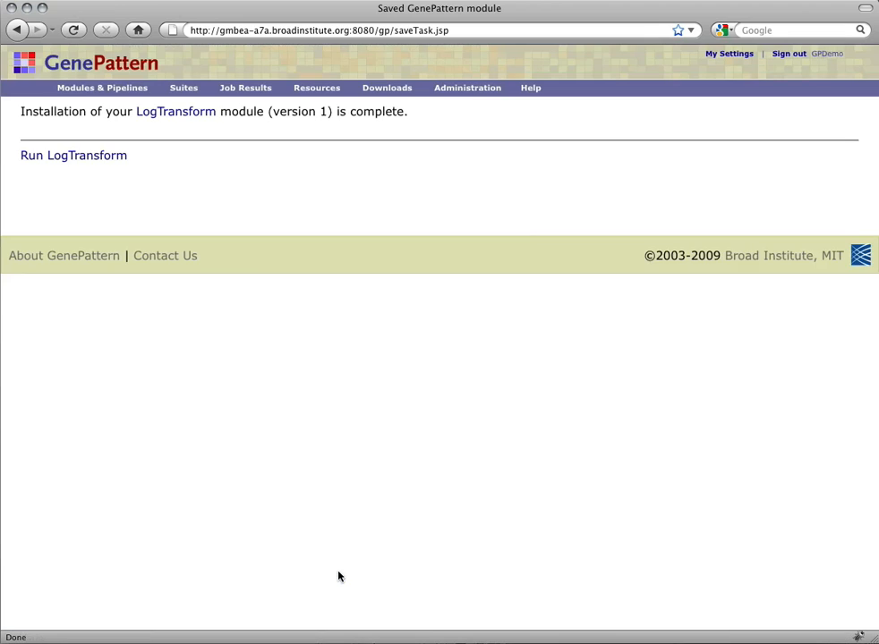
Step: Run LogTransform on allaml.dataset.gct from the log_transform folder, with file.gct as the output file
{"action": "left_click", "coordinate": [114, 155]}
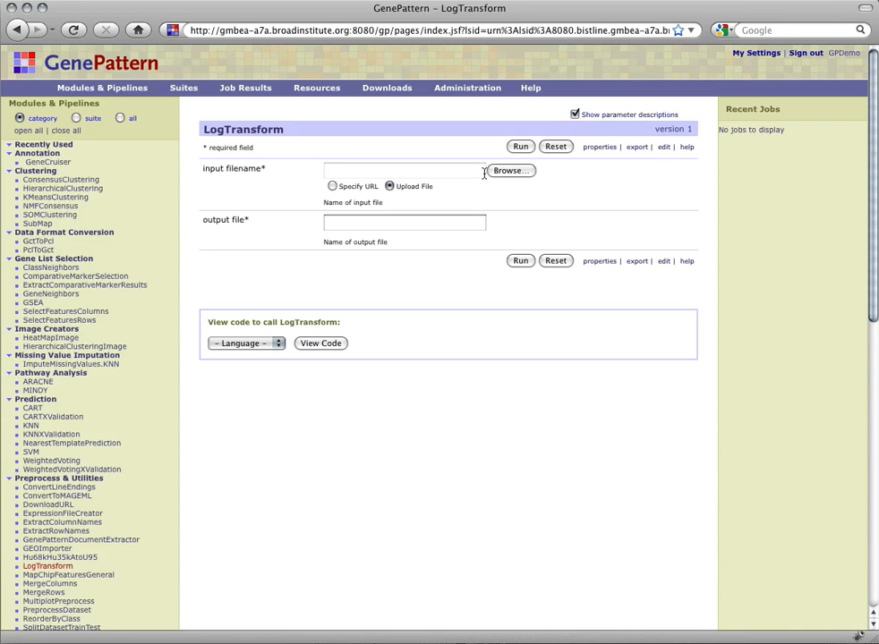
{"action": "left_click", "coordinate": [506, 171]}
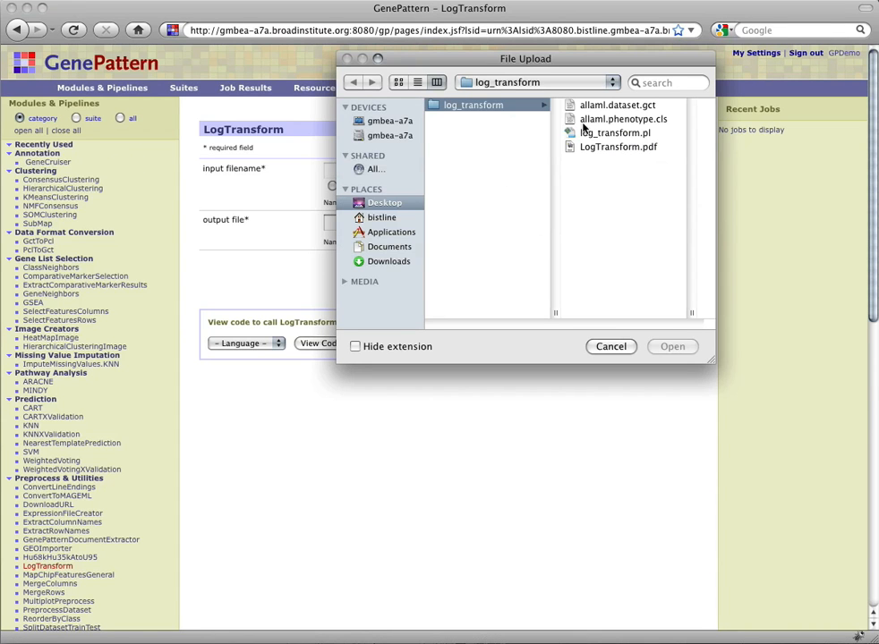
{"action": "left_click", "coordinate": [617, 108]}
{"action": "left_click", "coordinate": [678, 348]}
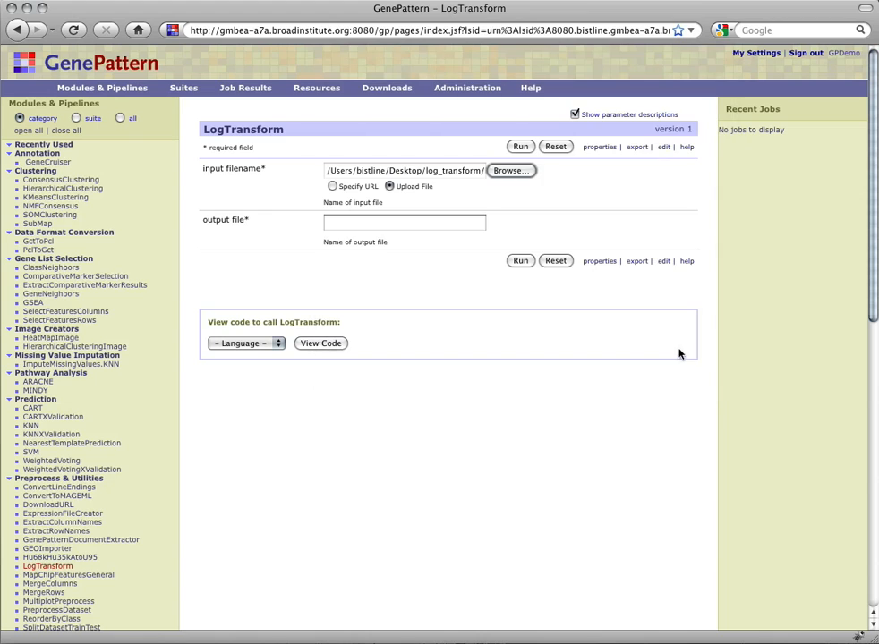
{"action": "left_click", "coordinate": [385, 223]}
{"action": "type", "text": "file.gct"}
{"action": "left_click", "coordinate": [519, 260]}
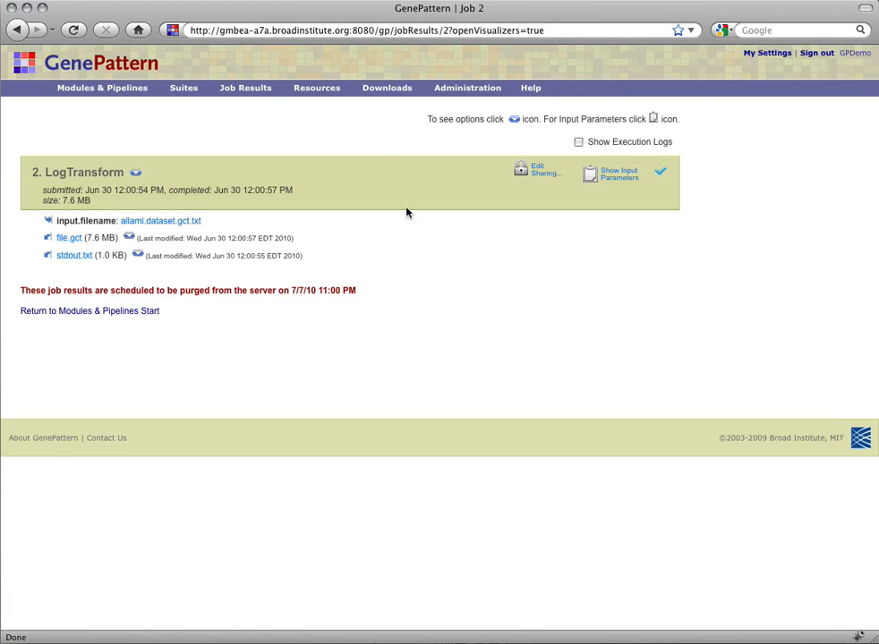
Step: Reopen the LogTransform module for editing from the GenePattern home page and save it again as a new version
{"action": "left_click", "coordinate": [67, 70]}
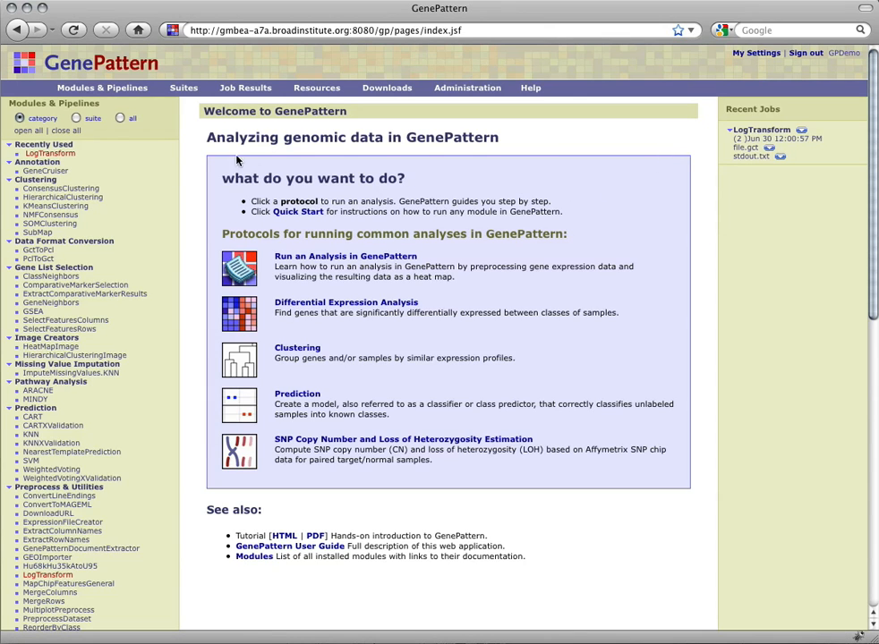
{"action": "left_click", "coordinate": [70, 153]}
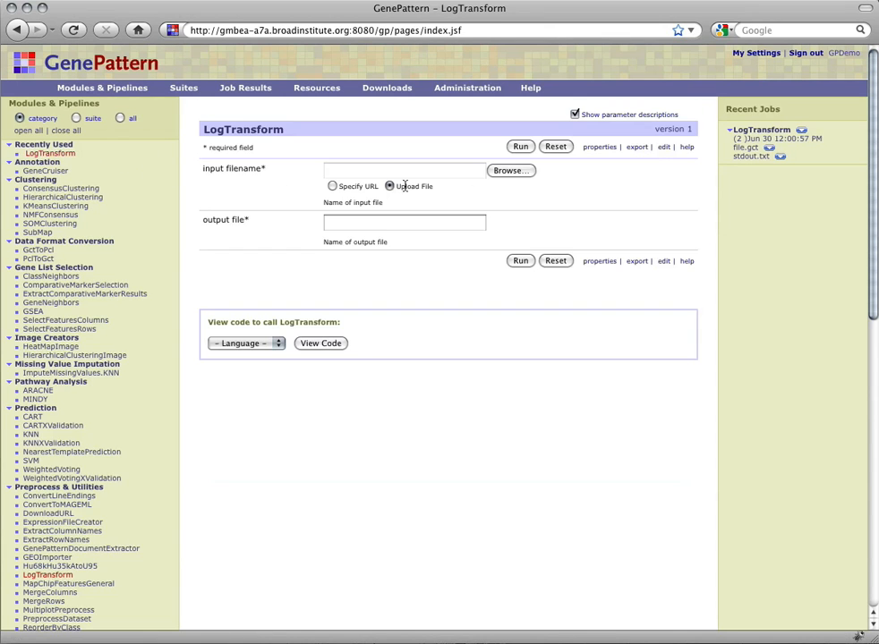
{"action": "left_click", "coordinate": [663, 147]}
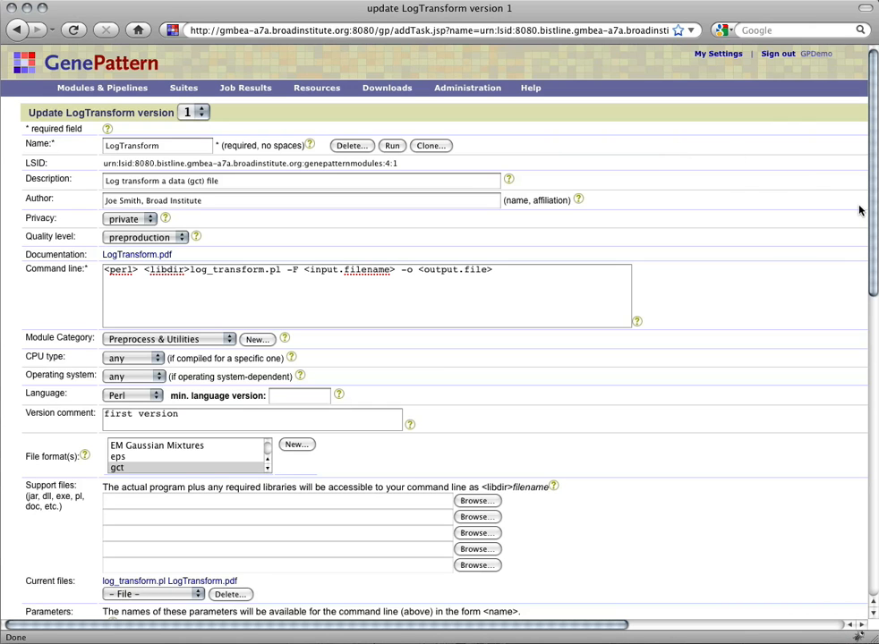
{"action": "left_click_drag", "start_coordinate": [870, 229], "coordinate": [871, 528]}
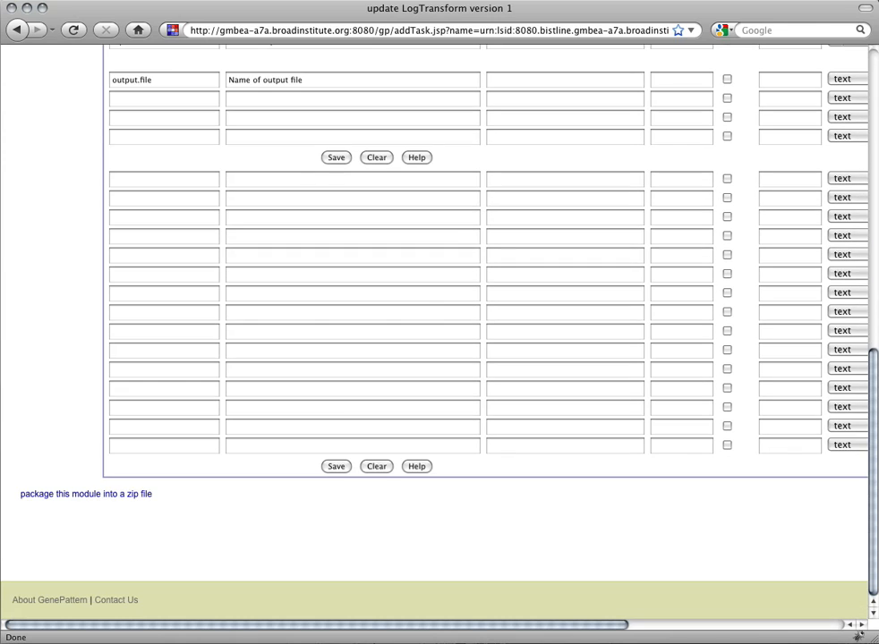
{"action": "left_click", "coordinate": [336, 466]}
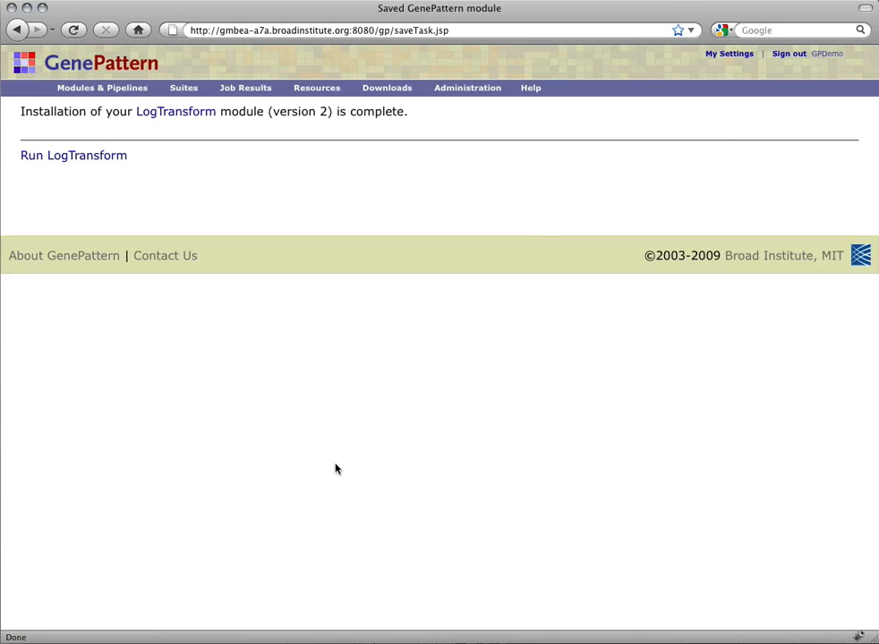